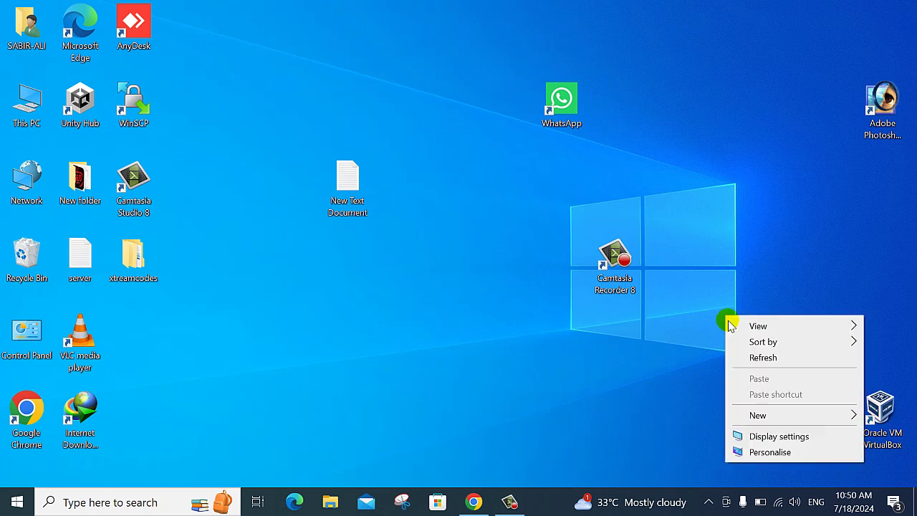
Step: Refresh the desktop and launch the web browser
{"action": "left_click", "coordinate": [759, 356]}
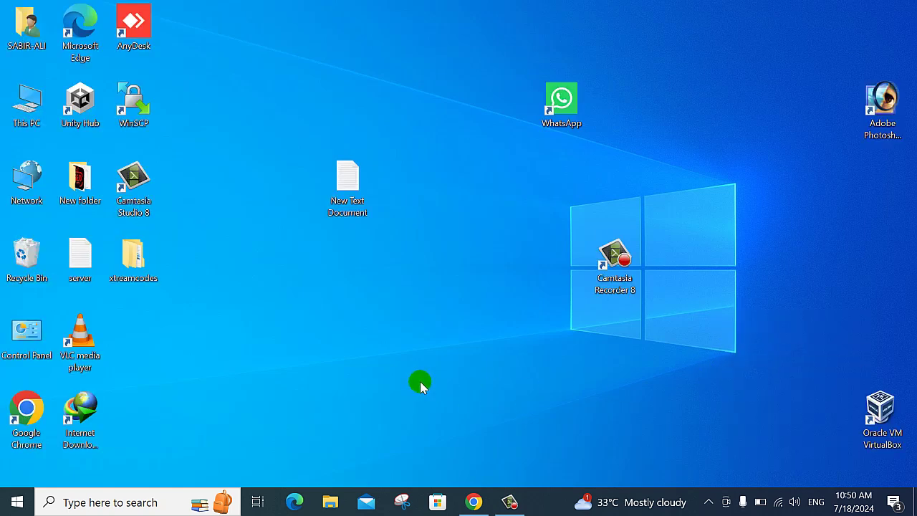
{"action": "right_click", "coordinate": [379, 320]}
{"action": "left_click", "coordinate": [425, 362]}
{"action": "left_click", "coordinate": [476, 501]}
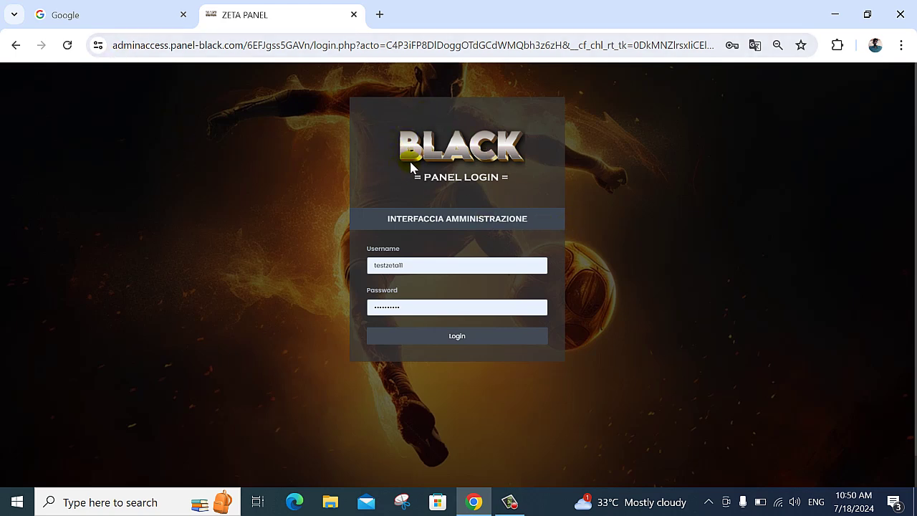
Step: Log in to the admin panel and scroll through the dashboard's per-server statistics
{"action": "left_click", "coordinate": [470, 342]}
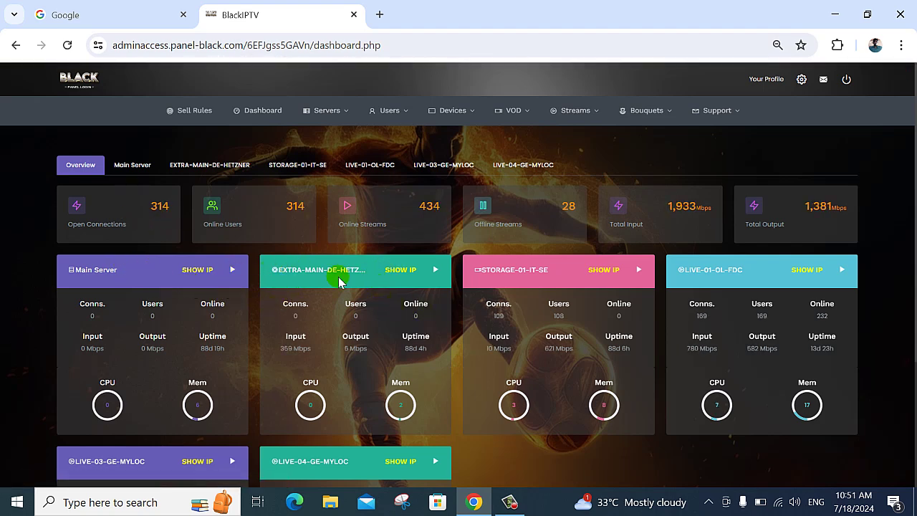
{"action": "scroll", "coordinate": [267, 258], "scroll_direction": "down", "scroll_amount": 3}
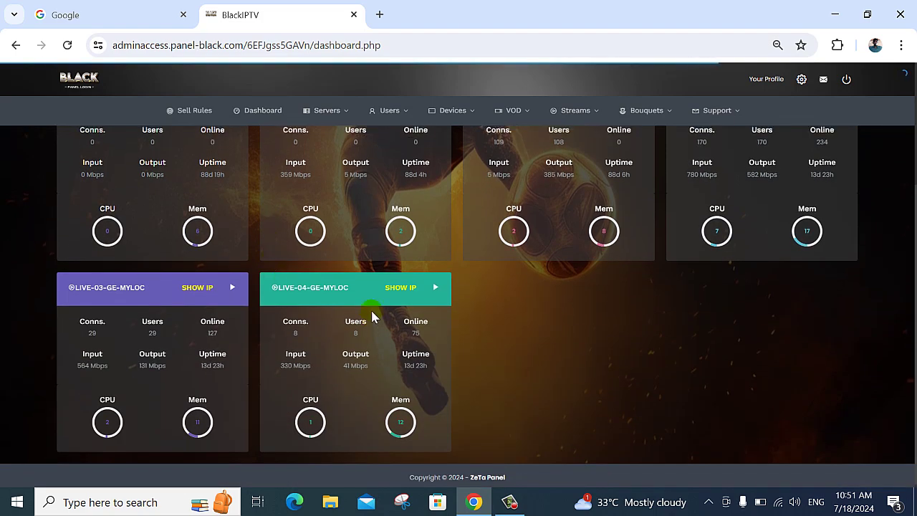
{"action": "scroll", "coordinate": [358, 286], "scroll_direction": "up", "scroll_amount": 3}
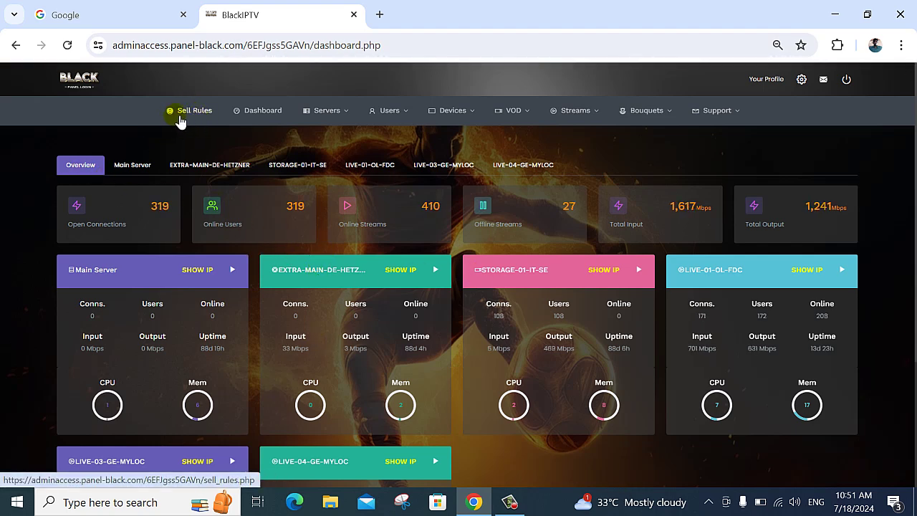
Step: View the Italian sell rules page, then return to the dashboard with the Servers menu shown
{"action": "left_click", "coordinate": [206, 114]}
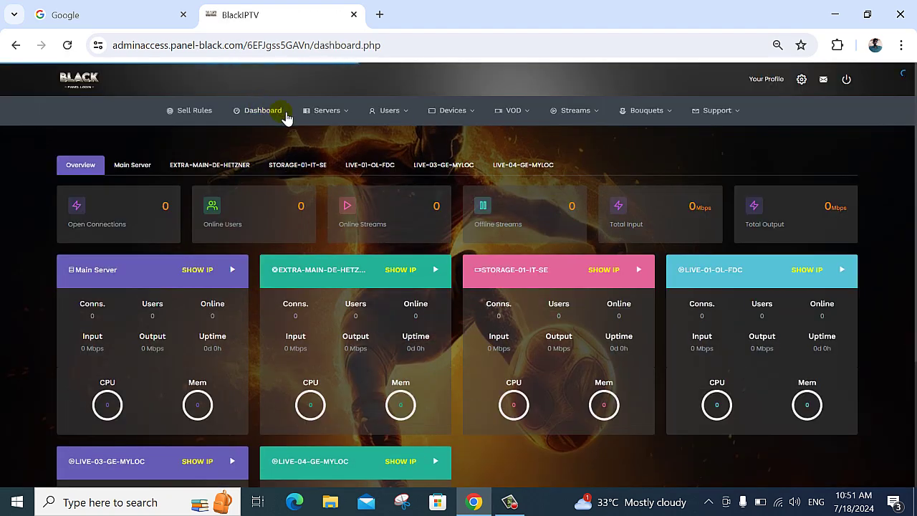
{"action": "mouse_move", "coordinate": [319, 112]}
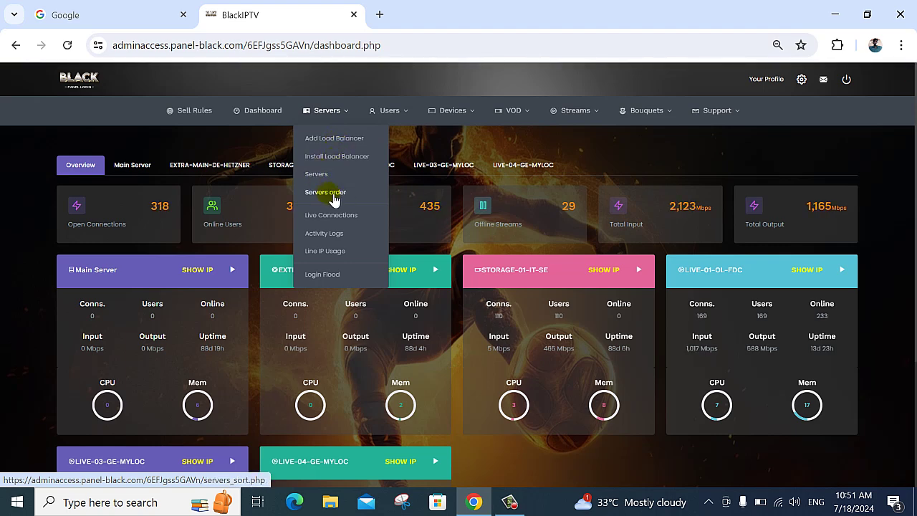
Step: Open the Login Flood log, refresh and scroll its login-attempt entries, then open the Servers list
{"action": "left_click", "coordinate": [329, 280]}
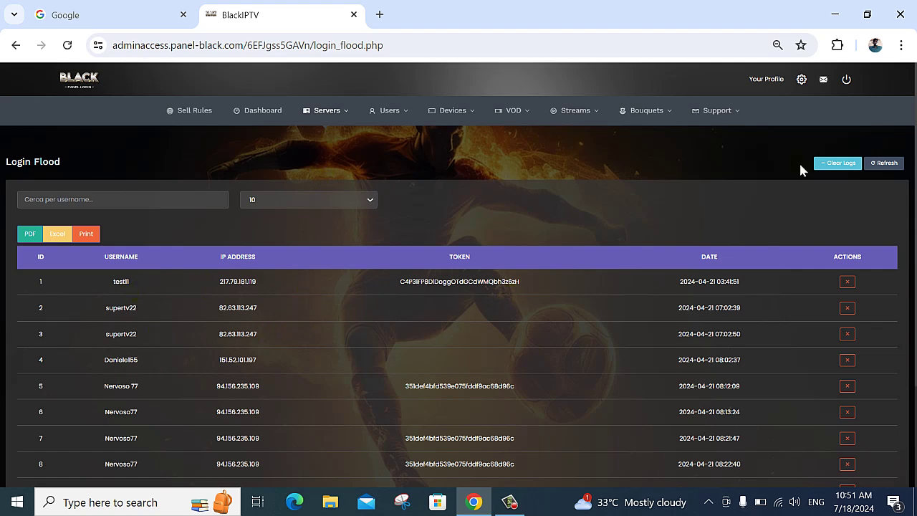
{"action": "left_click", "coordinate": [885, 170]}
{"action": "scroll", "coordinate": [393, 394], "scroll_direction": "down", "scroll_amount": 3}
{"action": "scroll", "coordinate": [253, 299], "scroll_direction": "up", "scroll_amount": 3}
{"action": "left_click", "coordinate": [315, 118]}
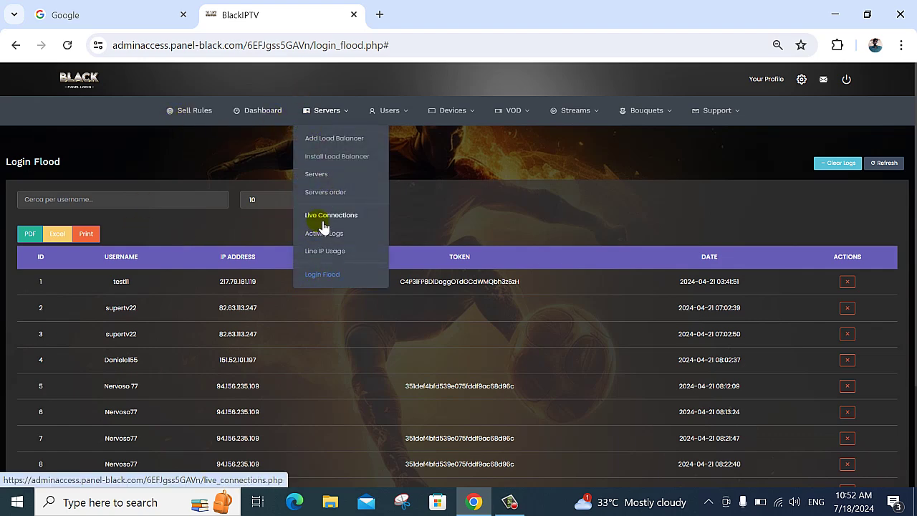
{"action": "left_click", "coordinate": [317, 175]}
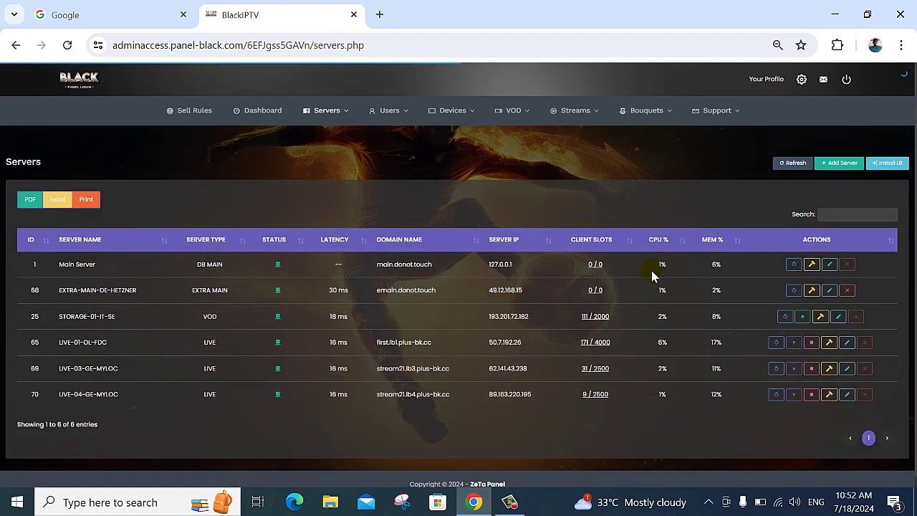
Step: View Main Server's Avanzate tab (HTTP port 8080, interface eth0), then return to the dashboard
{"action": "left_click", "coordinate": [829, 264]}
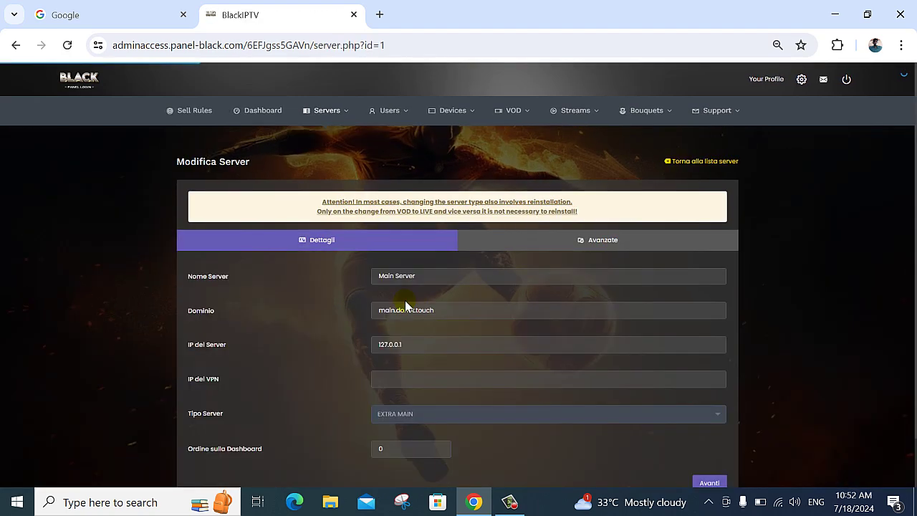
{"action": "scroll", "coordinate": [487, 362], "scroll_direction": "down", "scroll_amount": 1}
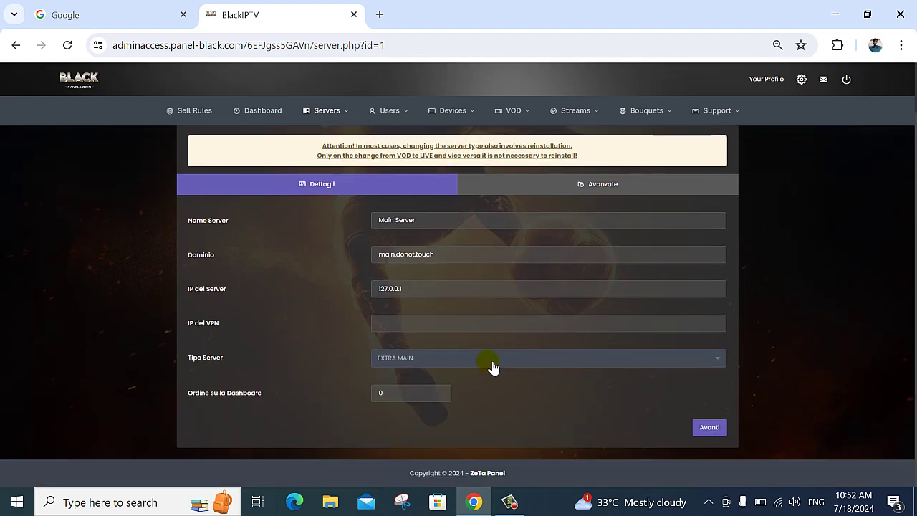
{"action": "left_click", "coordinate": [604, 188]}
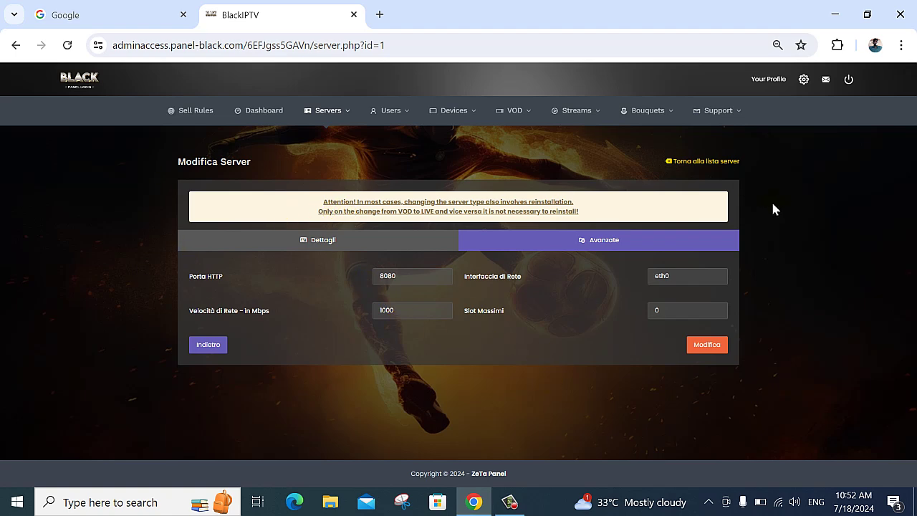
{"action": "left_click", "coordinate": [274, 114]}
{"action": "left_click", "coordinate": [313, 113]}
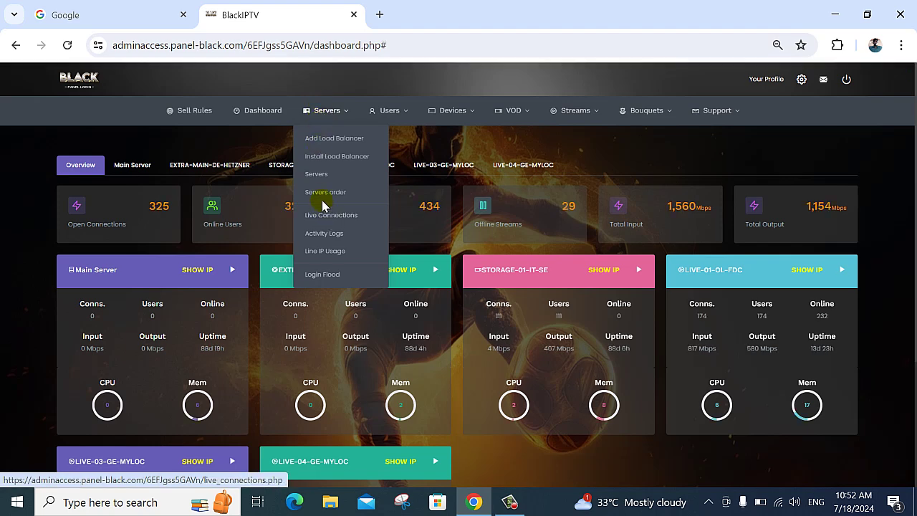
Step: Open the DNS resellers page from the Users menu
{"action": "mouse_move", "coordinate": [380, 110]}
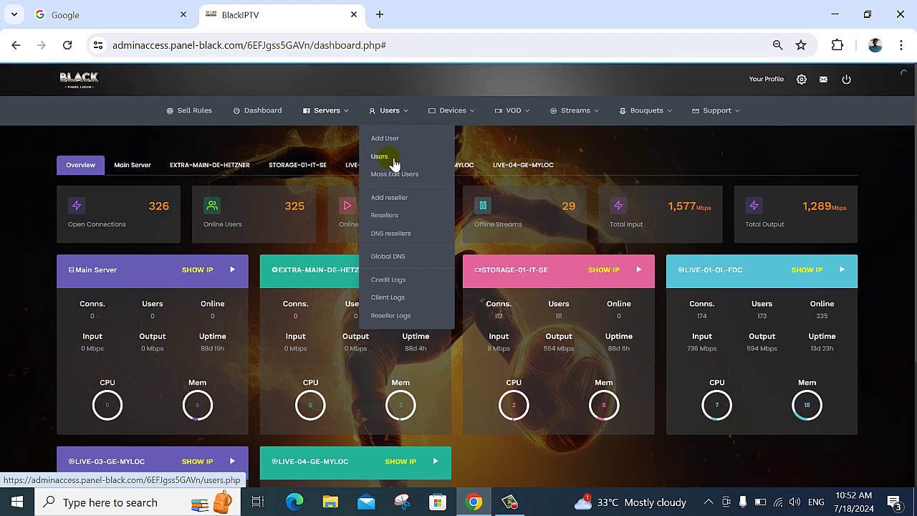
{"action": "left_click", "coordinate": [401, 240]}
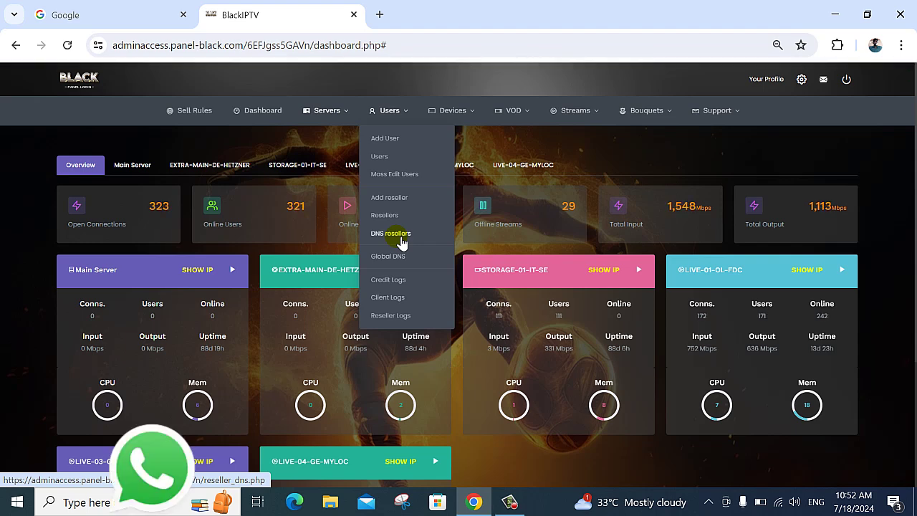
{"action": "left_click", "coordinate": [388, 234]}
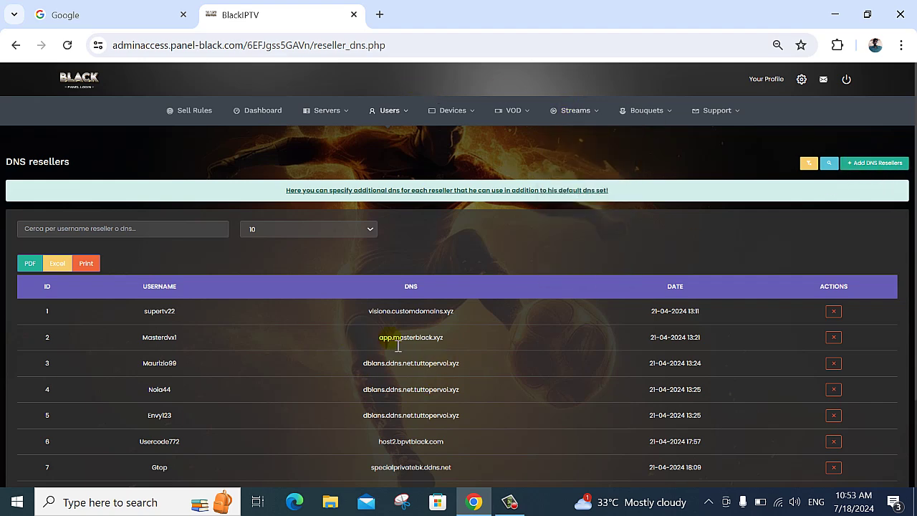
Step: Select the first reseller DNS rows, then open the Add DNS Resellers form
{"action": "left_click_drag", "start_coordinate": [364, 308], "coordinate": [454, 318]}
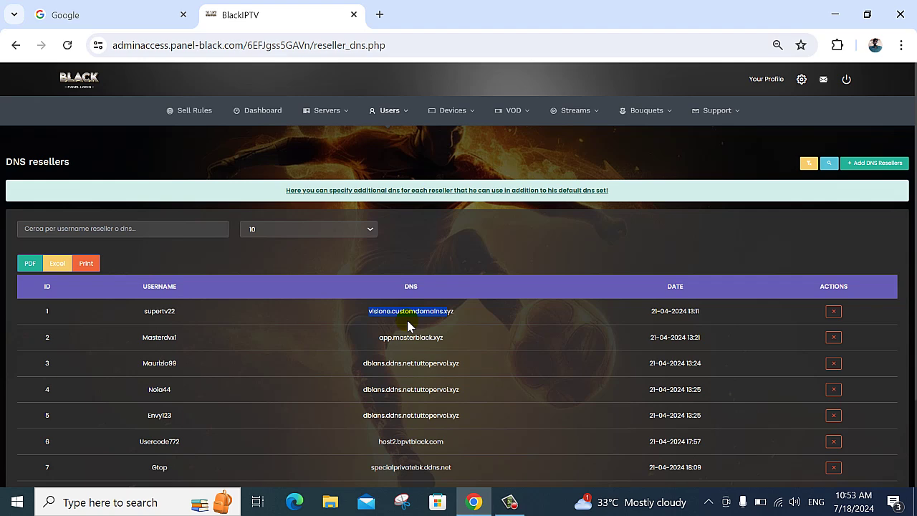
{"action": "left_click", "coordinate": [420, 274]}
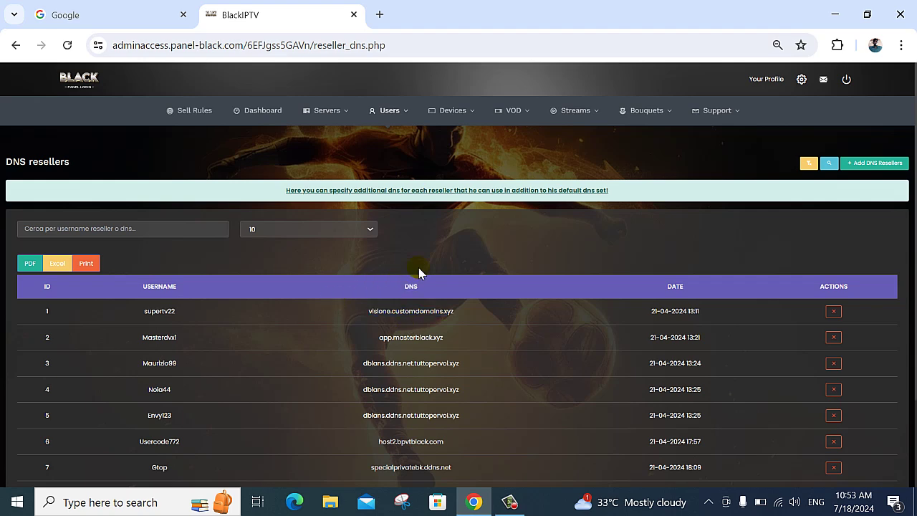
{"action": "left_click_drag", "start_coordinate": [363, 313], "coordinate": [486, 336]}
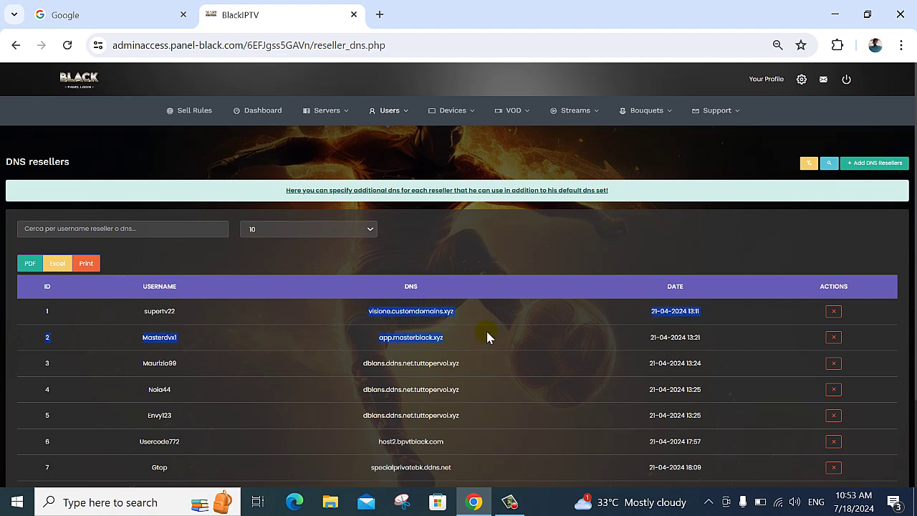
{"action": "left_click", "coordinate": [444, 320]}
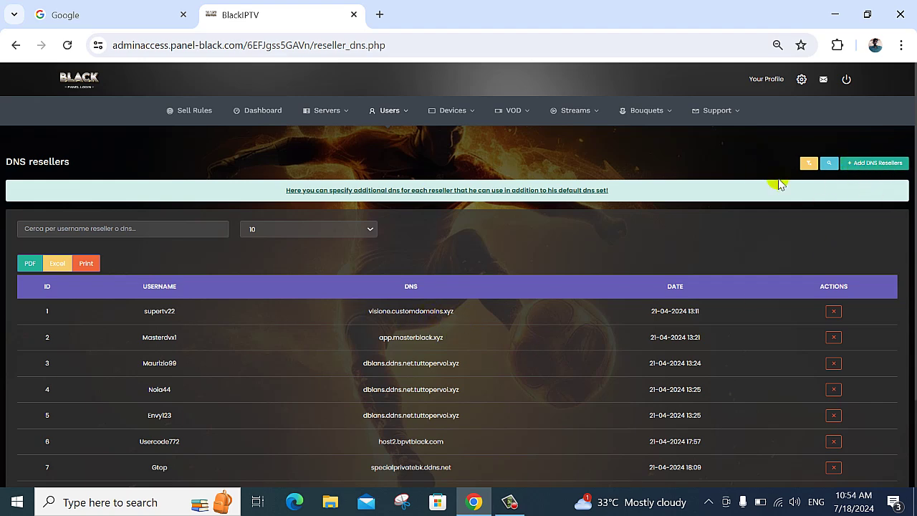
{"action": "left_click", "coordinate": [861, 166]}
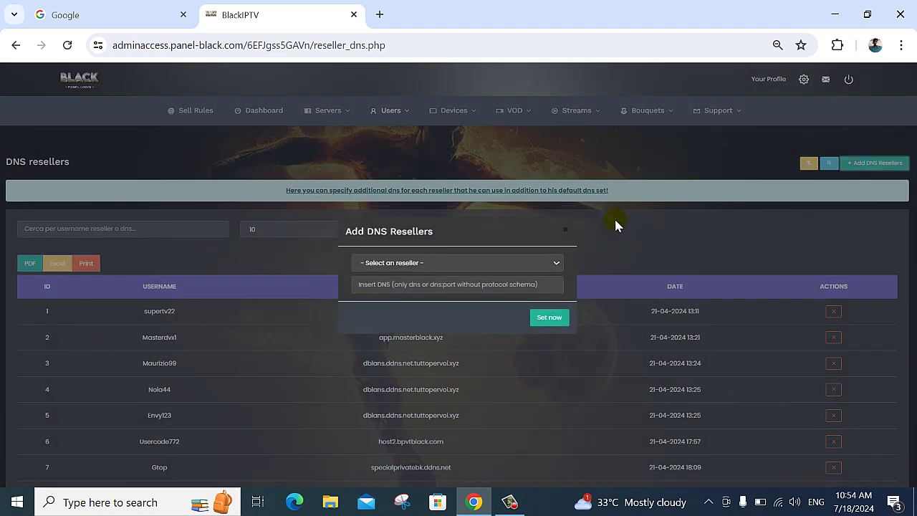
Step: Open the reseller dropdown, then close it and the Add DNS Resellers form unsaved
{"action": "left_click", "coordinate": [436, 294]}
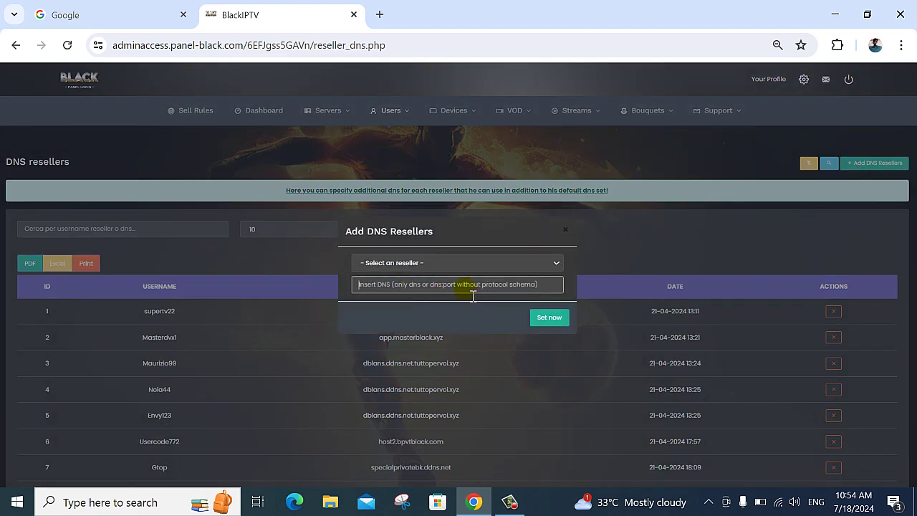
{"action": "left_click", "coordinate": [438, 265]}
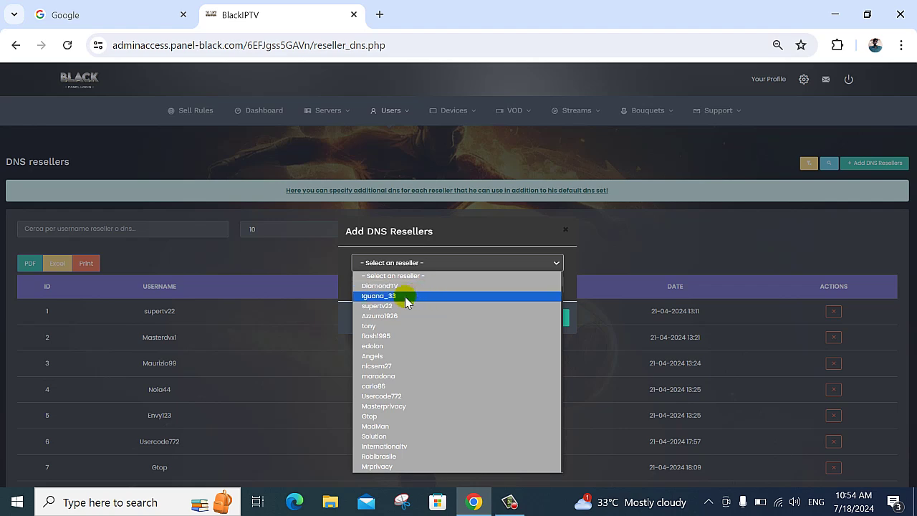
{"action": "left_click", "coordinate": [633, 243]}
{"action": "left_click", "coordinate": [633, 243]}
{"action": "mouse_move", "coordinate": [406, 128]}
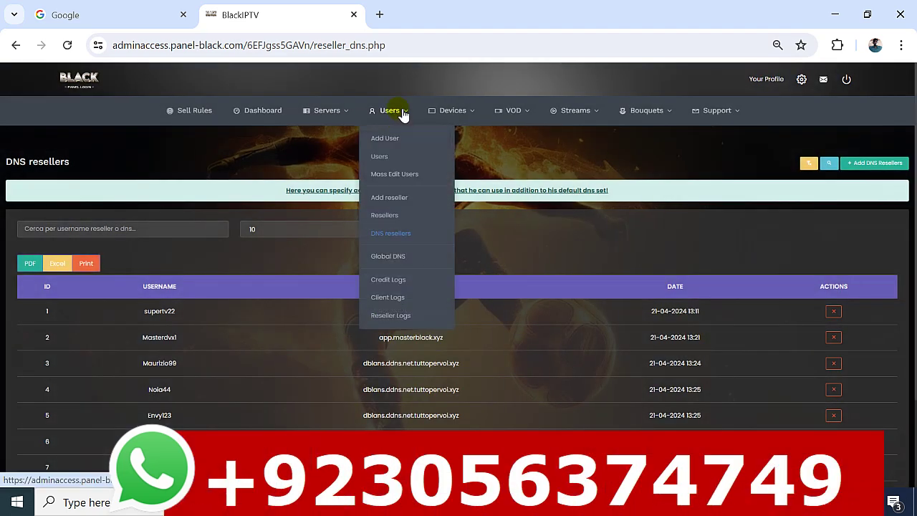
Step: Open the Global DNS page and preview the Add Global DNS form, closing it unsaved
{"action": "left_click", "coordinate": [384, 261]}
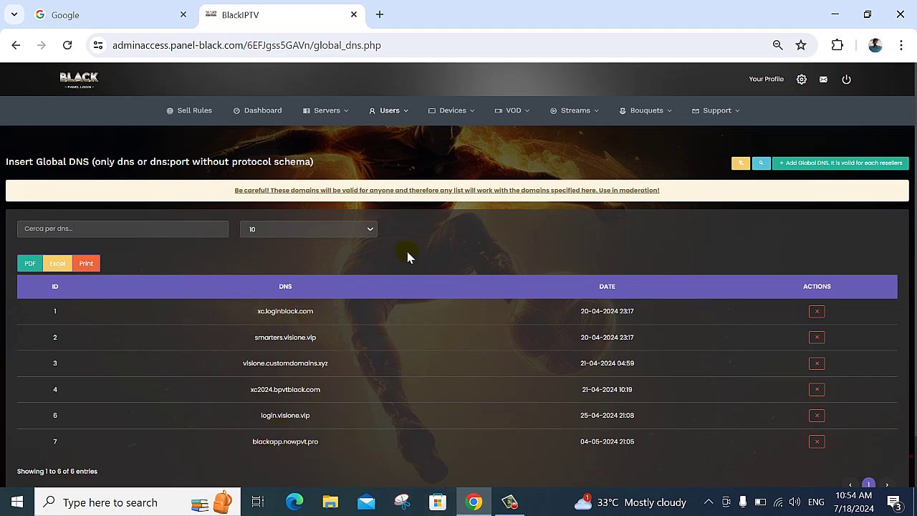
{"action": "left_click", "coordinate": [824, 165]}
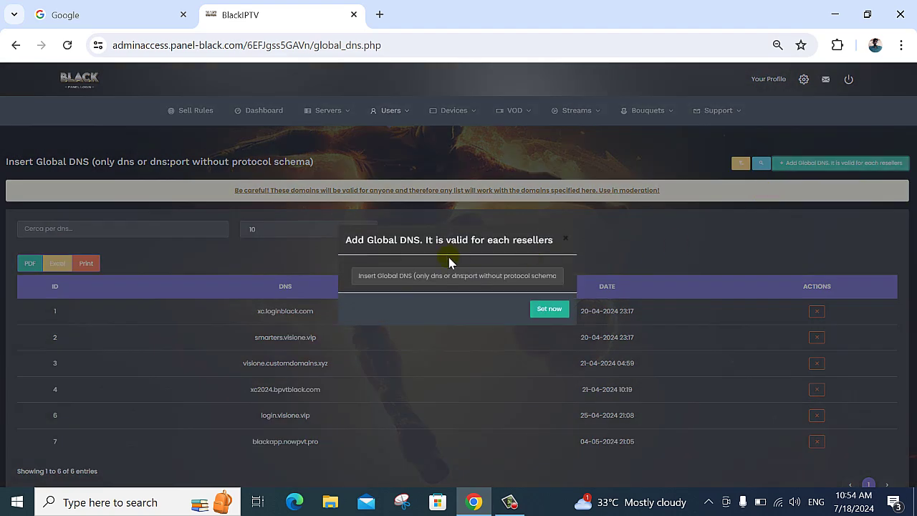
{"action": "left_click", "coordinate": [445, 283]}
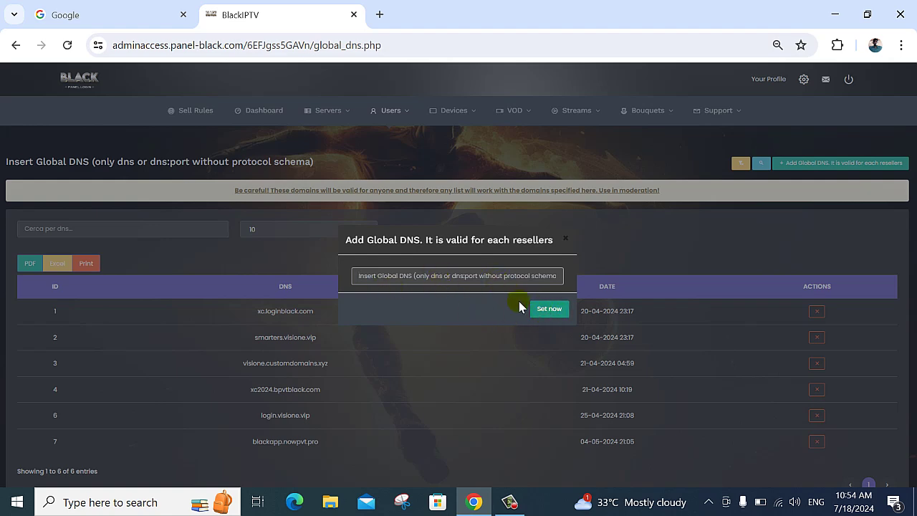
{"action": "left_click", "coordinate": [442, 180]}
{"action": "mouse_move", "coordinate": [404, 117]}
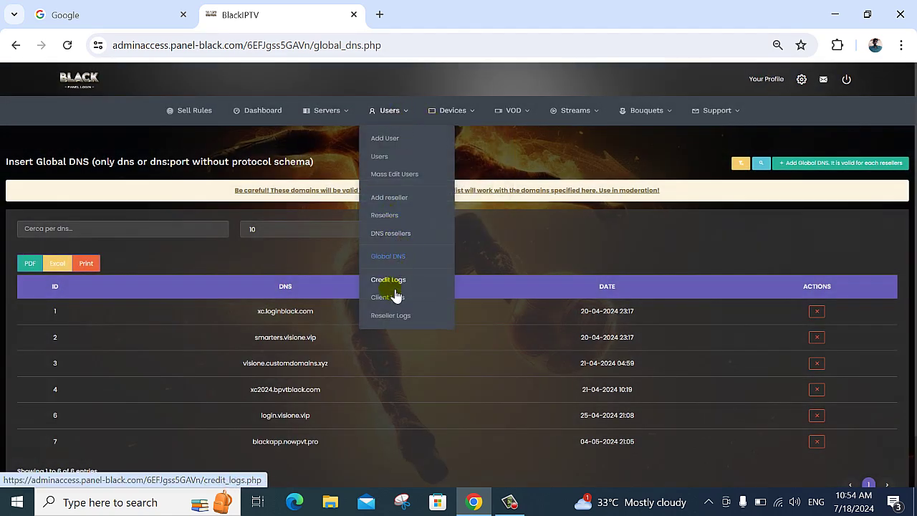
Step: Browse the Devices, VOD, Streams and Bouquets menus, then the gear settings dropdown
{"action": "mouse_move", "coordinate": [466, 119]}
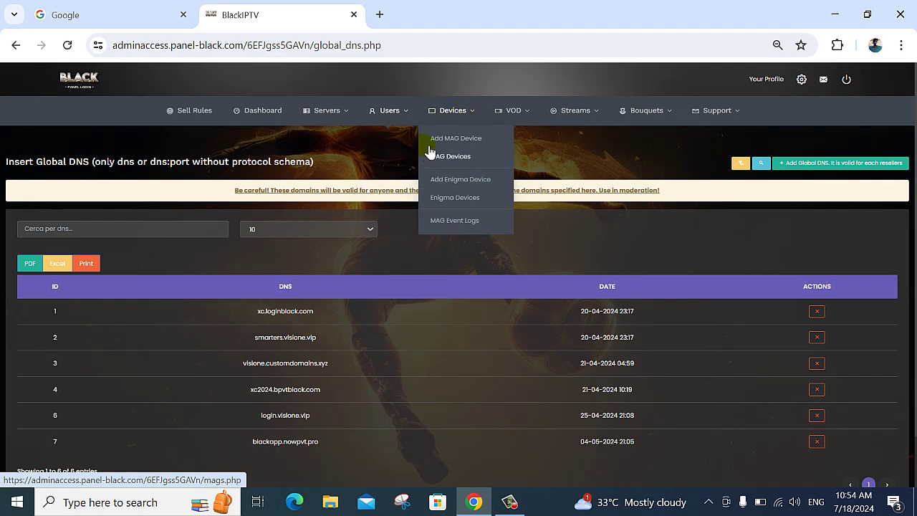
{"action": "left_click", "coordinate": [473, 164]}
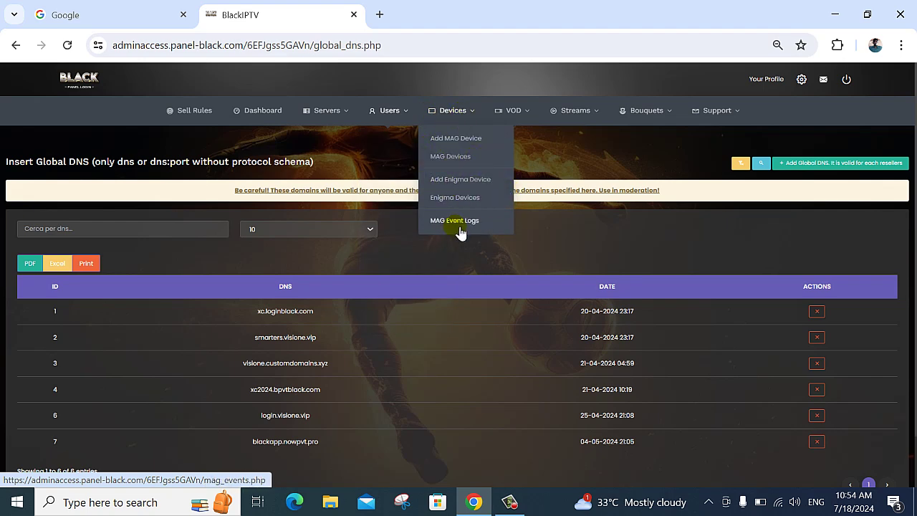
{"action": "mouse_move", "coordinate": [508, 117]}
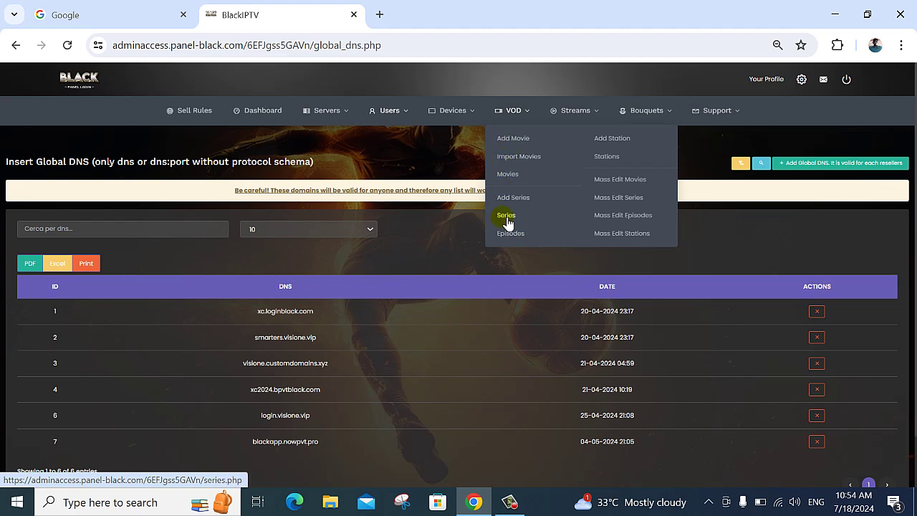
{"action": "mouse_move", "coordinate": [548, 128]}
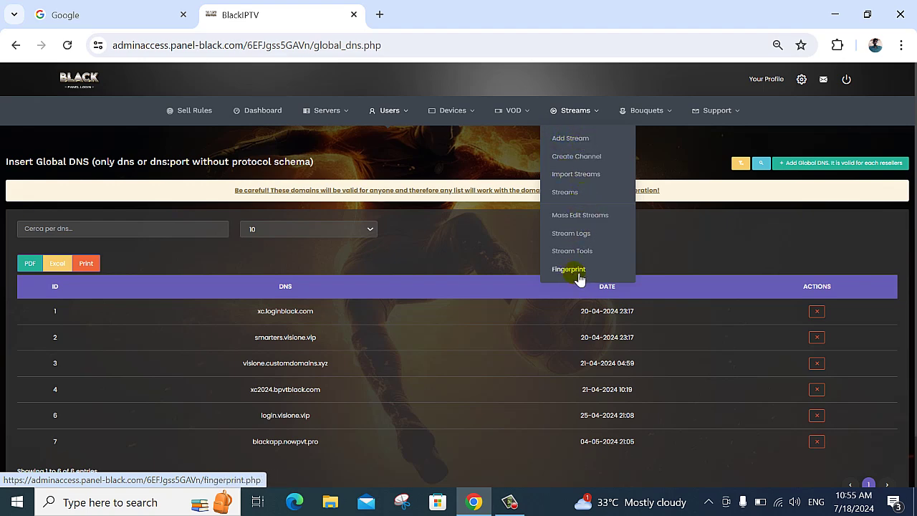
{"action": "mouse_move", "coordinate": [620, 113]}
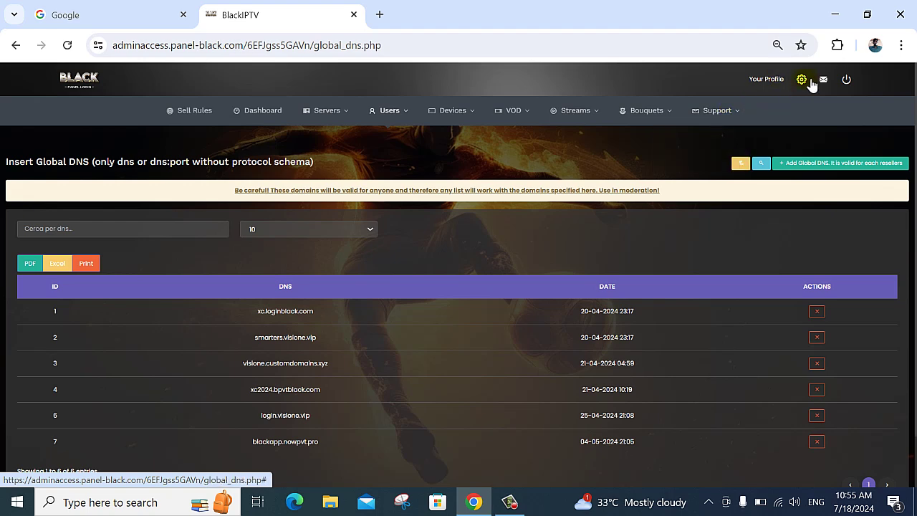
Step: Open Settings and review General fields: server name BlackIPTV, timezone Europe/Rome, Maintenance Mode
{"action": "mouse_move", "coordinate": [811, 83]}
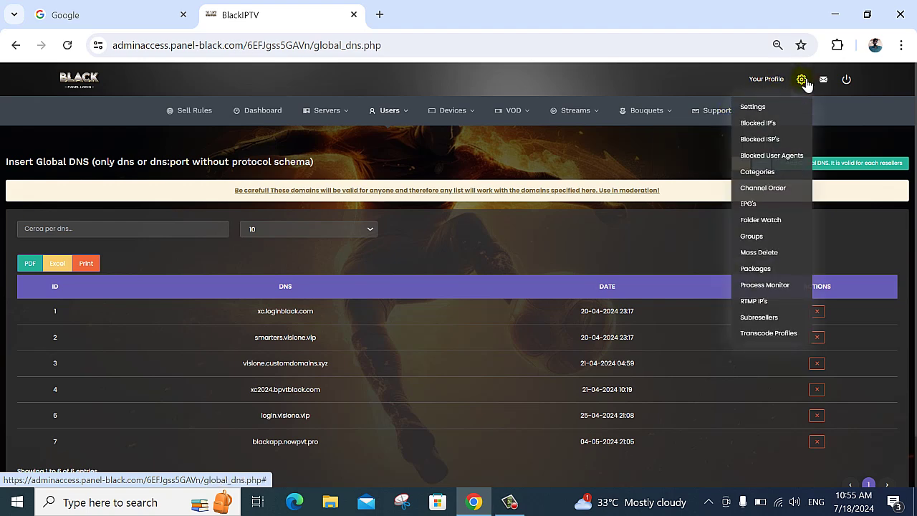
{"action": "left_click", "coordinate": [759, 106]}
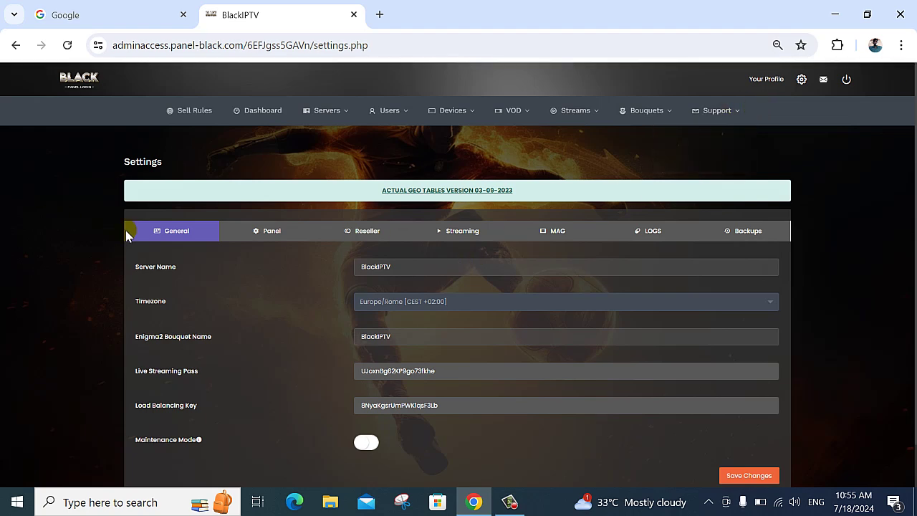
{"action": "scroll", "coordinate": [196, 240], "scroll_direction": "down", "scroll_amount": 1}
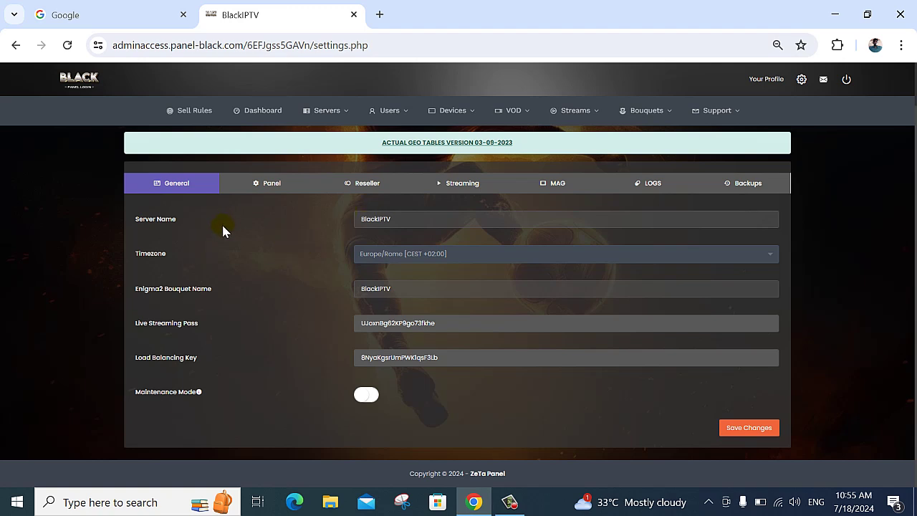
{"action": "left_click", "coordinate": [379, 219]}
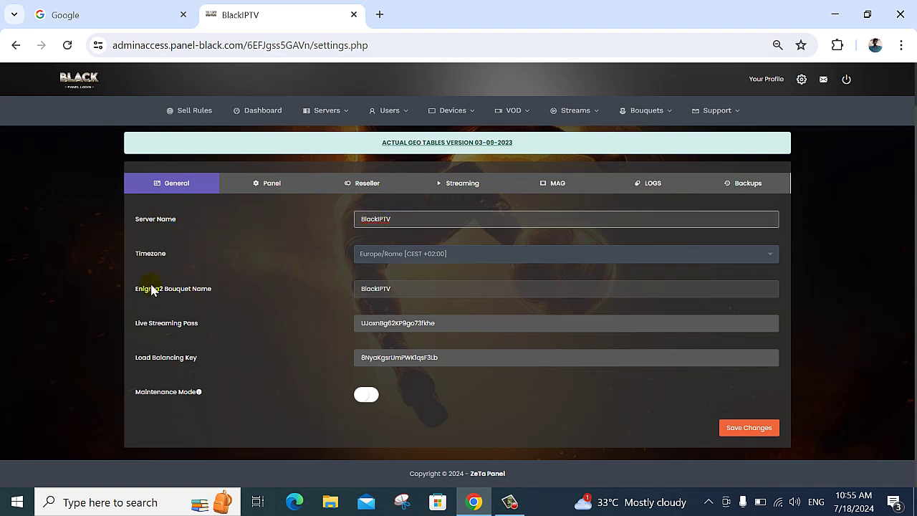
{"action": "left_click_drag", "start_coordinate": [143, 289], "coordinate": [296, 308]}
{"action": "left_click", "coordinate": [322, 304]}
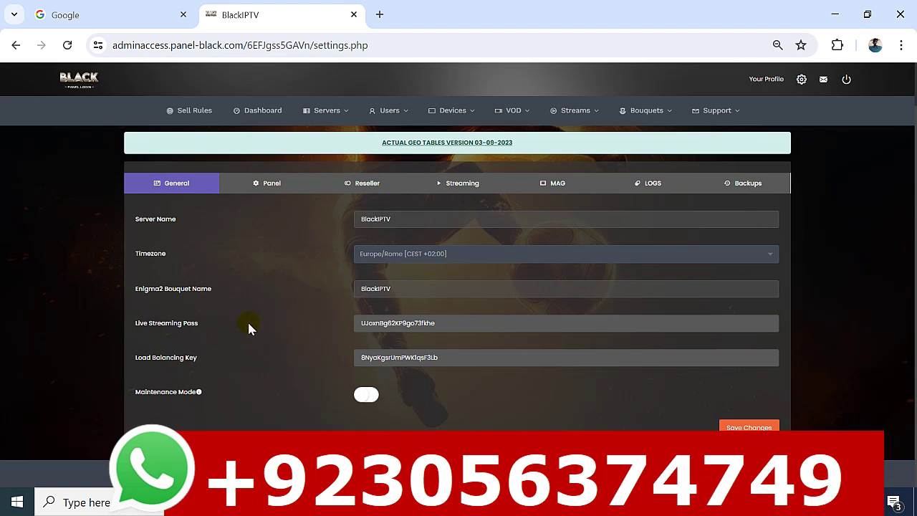
{"action": "scroll", "coordinate": [278, 357], "scroll_direction": "up", "scroll_amount": 1}
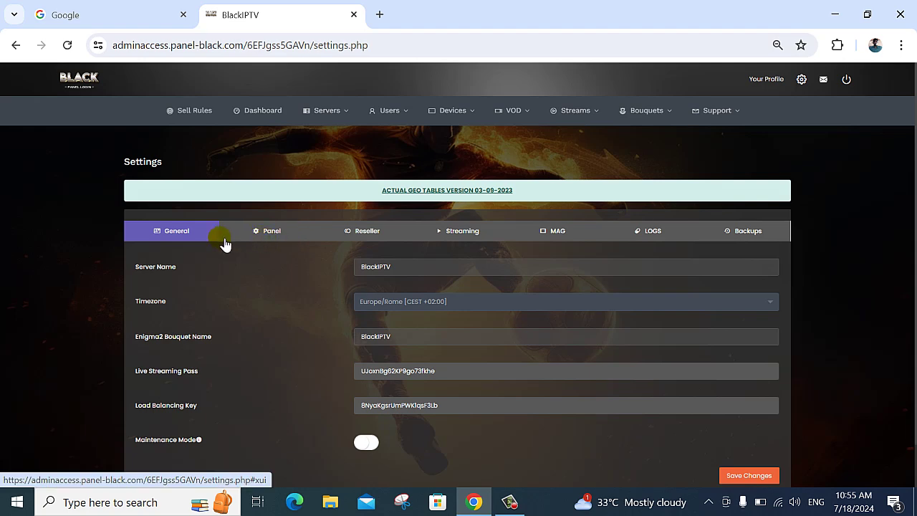
{"action": "left_click", "coordinate": [268, 240]}
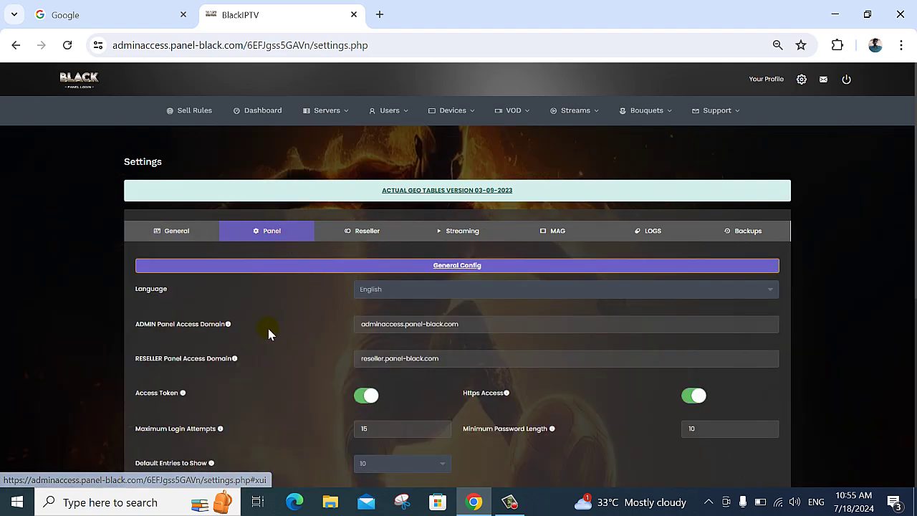
Step: Inspect the admin domain adminaccess.panel-black.com and reseller domain reseller.panel-black.com fields
{"action": "left_click", "coordinate": [229, 324]}
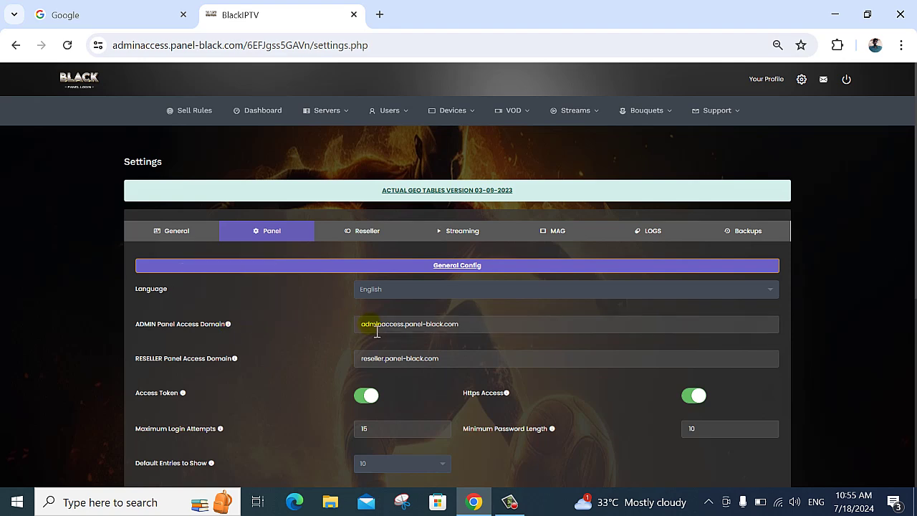
{"action": "double_click", "coordinate": [184, 45]}
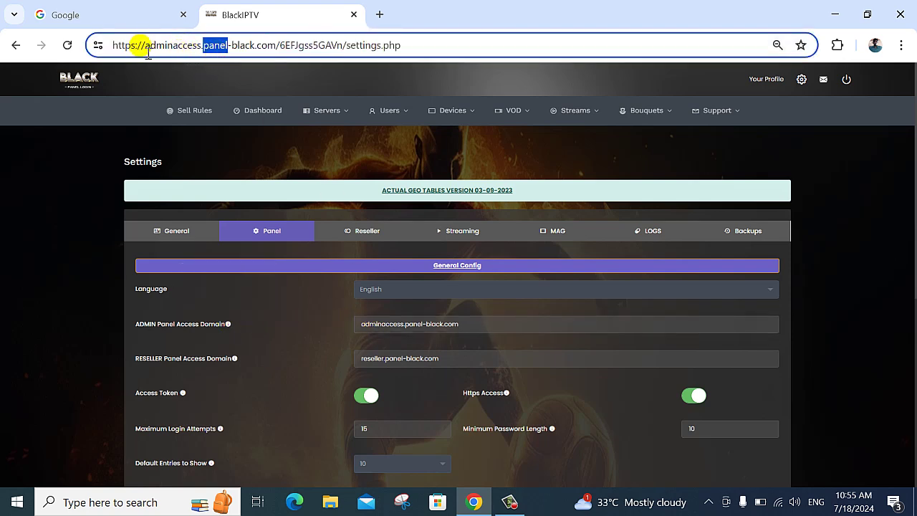
{"action": "left_click", "coordinate": [491, 332]}
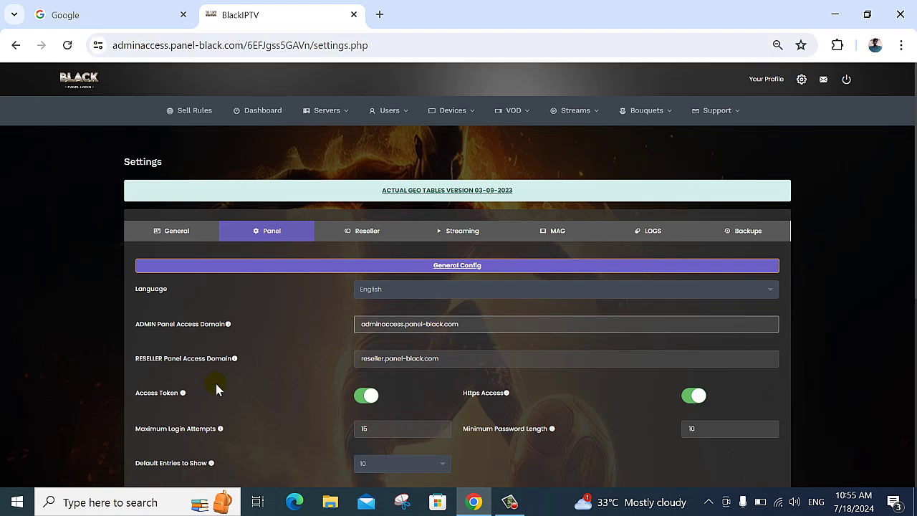
{"action": "left_click", "coordinate": [404, 361]}
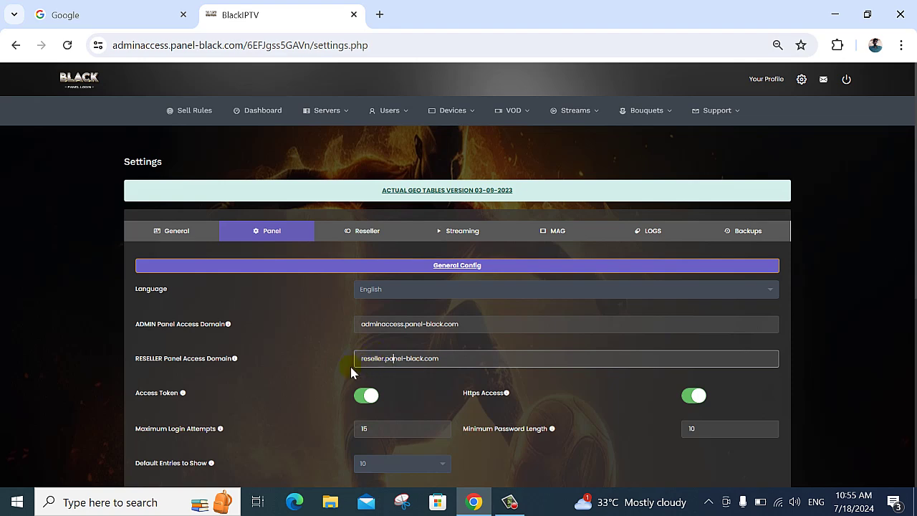
{"action": "left_click_drag", "start_coordinate": [372, 365], "coordinate": [468, 364]}
{"action": "triple_click", "coordinate": [416, 332]}
{"action": "triple_click", "coordinate": [444, 363]}
{"action": "left_click", "coordinate": [444, 394]}
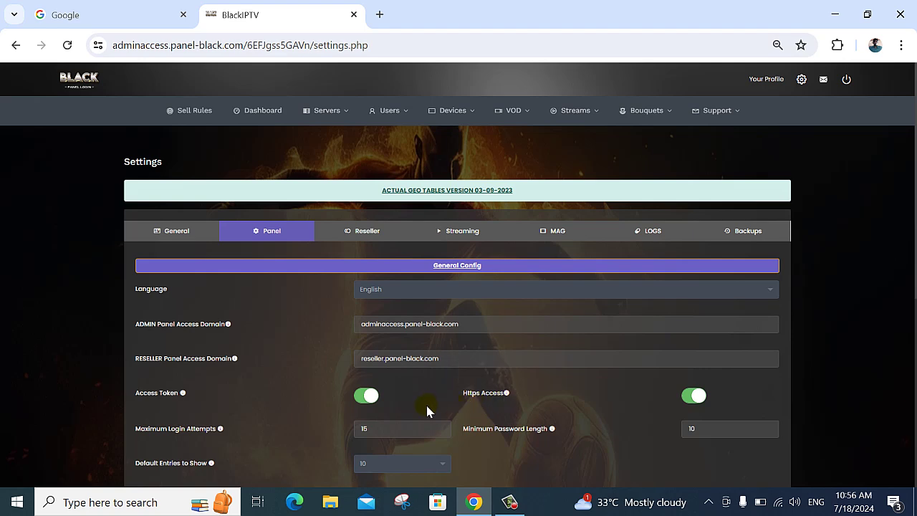
Step: Check the site information popup, then scroll down to TMDB Config and back up
{"action": "left_click", "coordinate": [100, 47]}
{"action": "left_click", "coordinate": [98, 45]}
{"action": "scroll", "coordinate": [513, 455], "scroll_direction": "down", "scroll_amount": 1}
{"action": "scroll", "coordinate": [513, 456], "scroll_direction": "down", "scroll_amount": 3}
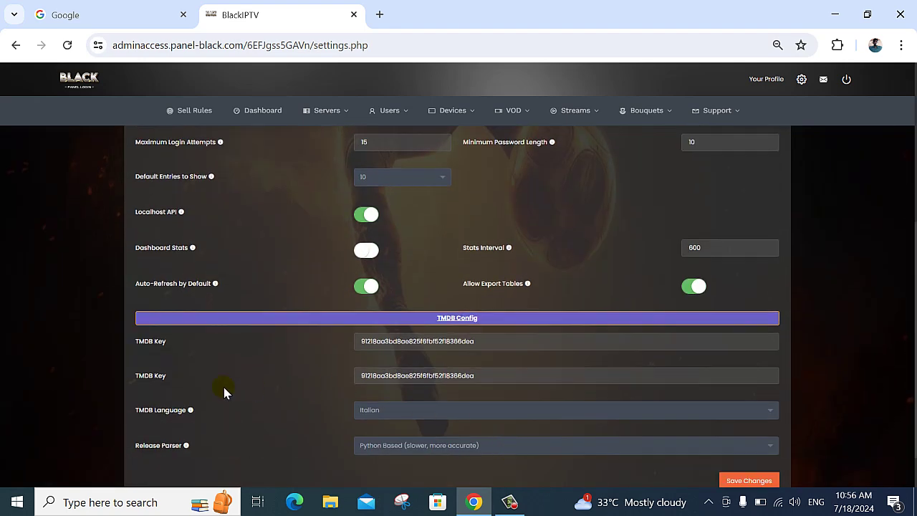
{"action": "scroll", "coordinate": [483, 389], "scroll_direction": "up", "scroll_amount": 4}
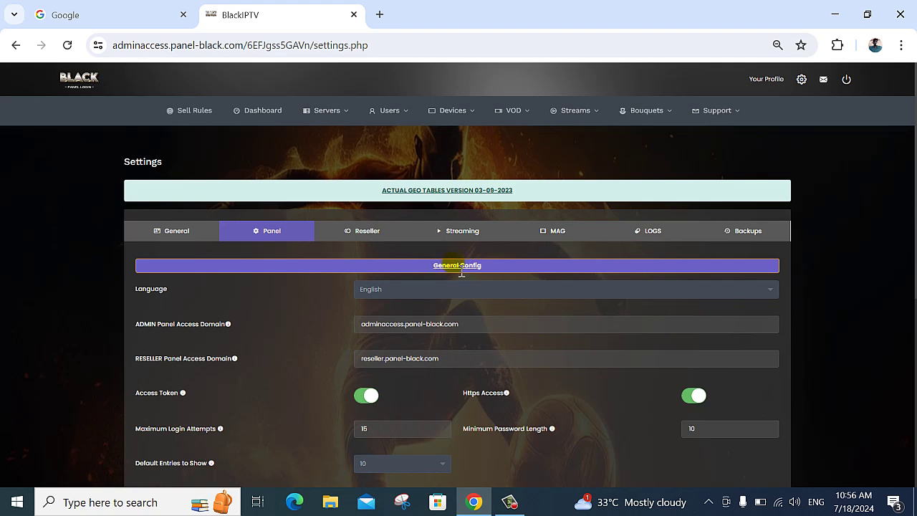
{"action": "left_click", "coordinate": [379, 244]}
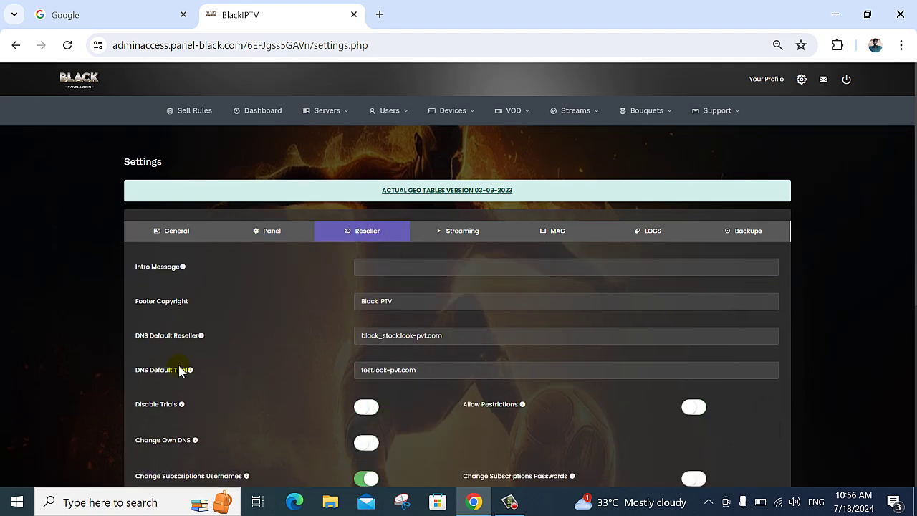
{"action": "left_click_drag", "start_coordinate": [130, 350], "coordinate": [284, 350]}
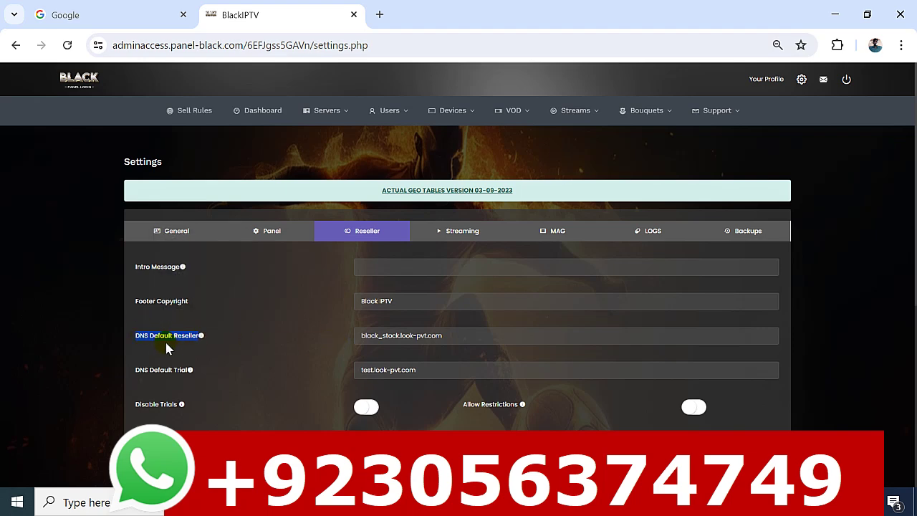
{"action": "left_click", "coordinate": [439, 335]}
{"action": "triple_click", "coordinate": [402, 336]}
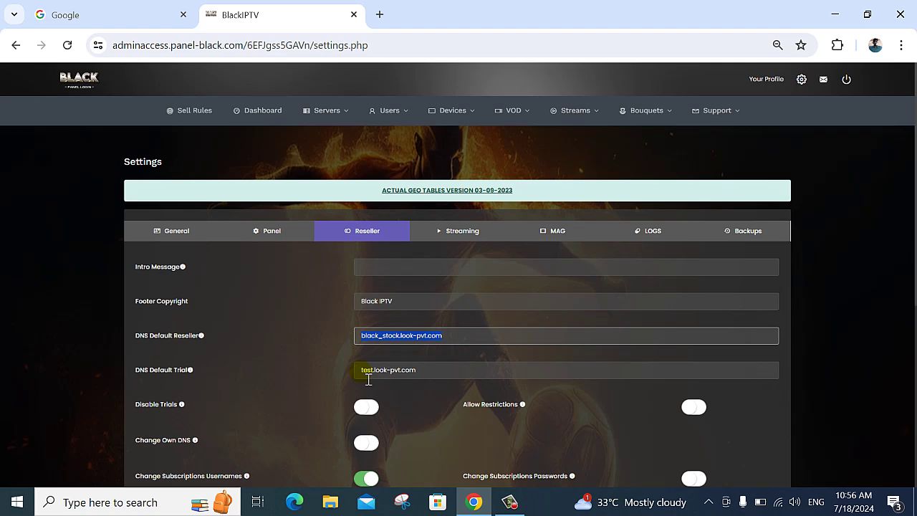
{"action": "left_click_drag", "start_coordinate": [362, 378], "coordinate": [399, 381]}
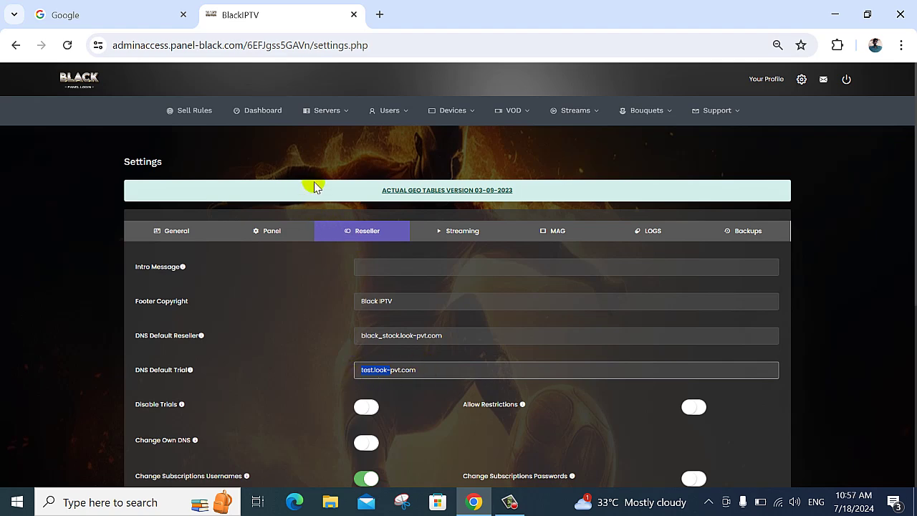
{"action": "scroll", "coordinate": [489, 418], "scroll_direction": "down", "scroll_amount": 5}
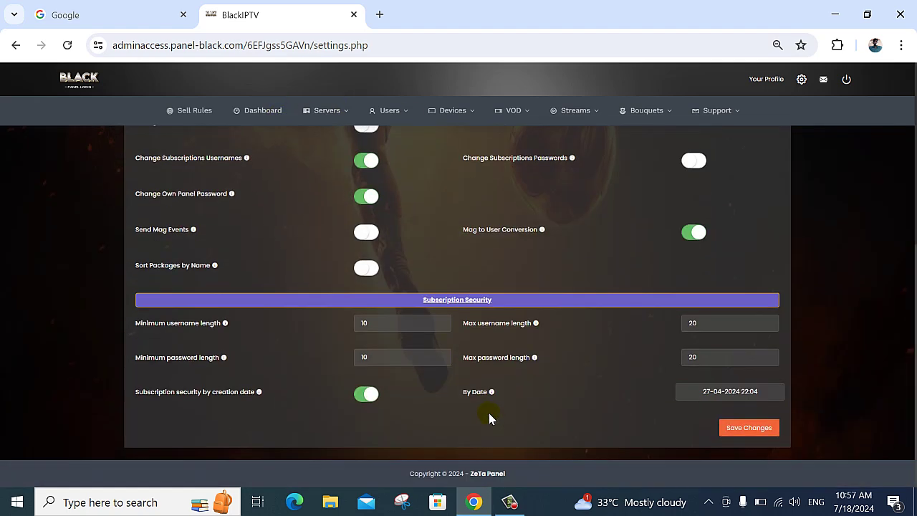
{"action": "left_click_drag", "start_coordinate": [183, 324], "coordinate": [313, 308]}
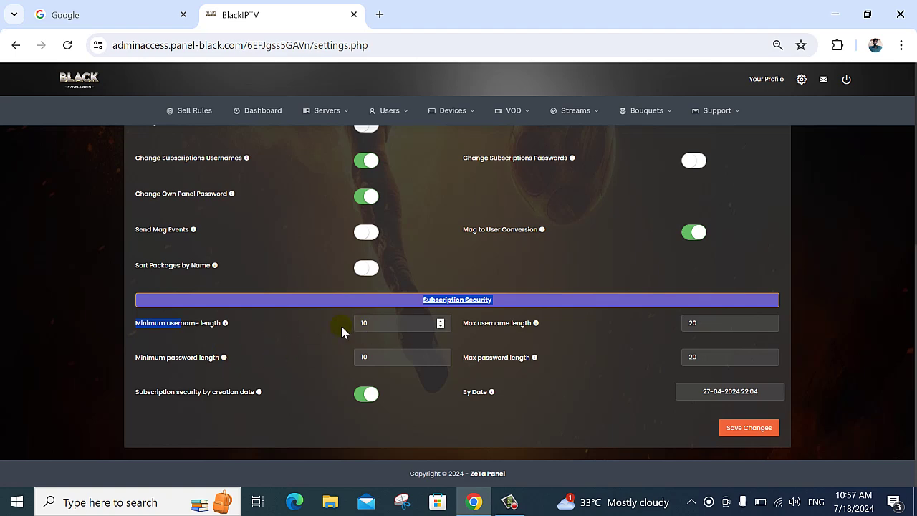
{"action": "scroll", "coordinate": [635, 420], "scroll_direction": "up", "scroll_amount": 5}
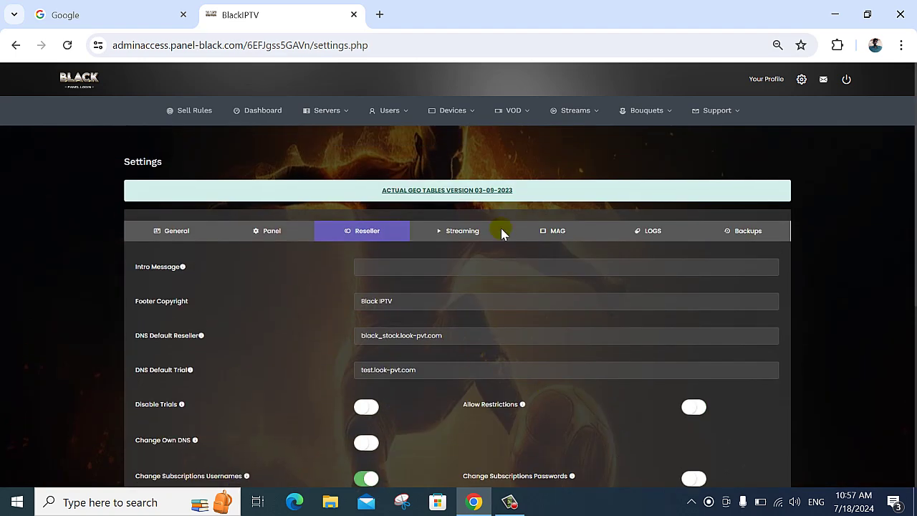
Step: Review the Streaming settings from Official Channels DOMAINs down to Message of the Day, then show the MAG settings
{"action": "left_click", "coordinate": [473, 233]}
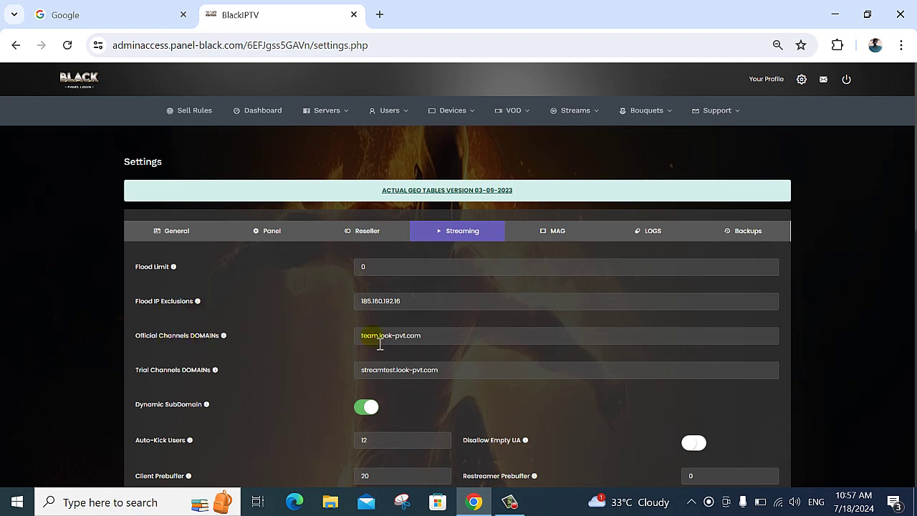
{"action": "left_click", "coordinate": [223, 335]}
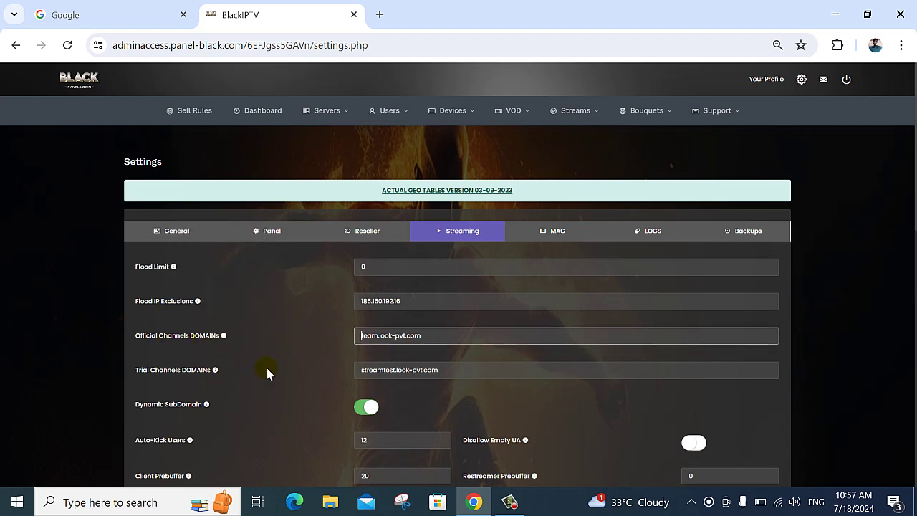
{"action": "scroll", "coordinate": [251, 392], "scroll_direction": "down", "scroll_amount": 1}
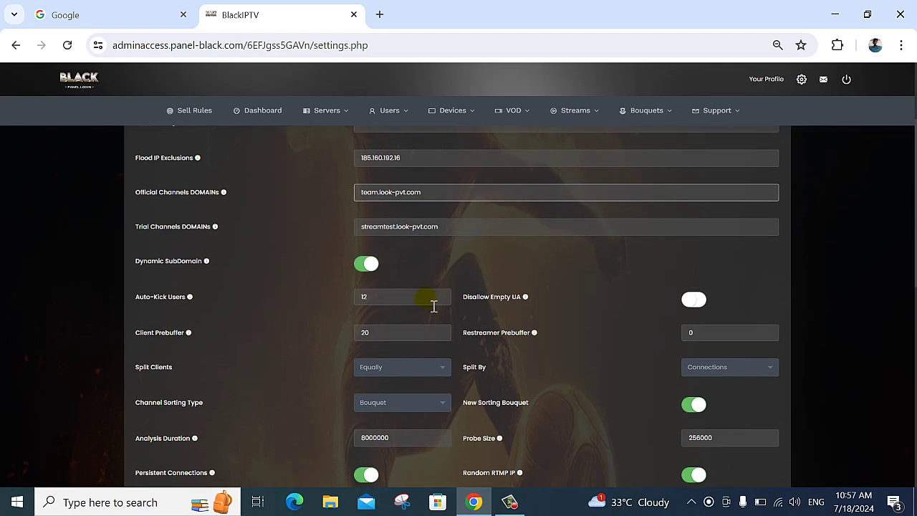
{"action": "scroll", "coordinate": [435, 315], "scroll_direction": "down", "scroll_amount": 3}
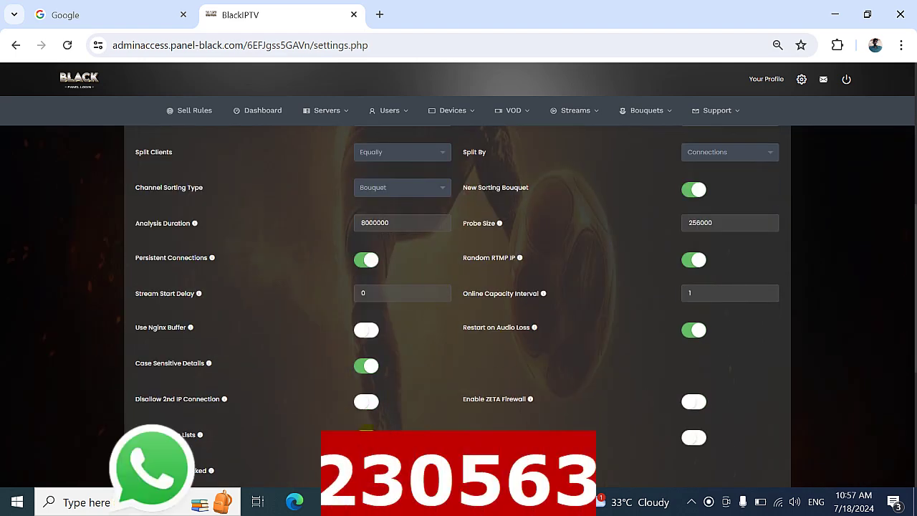
{"action": "scroll", "coordinate": [486, 419], "scroll_direction": "down", "scroll_amount": 4}
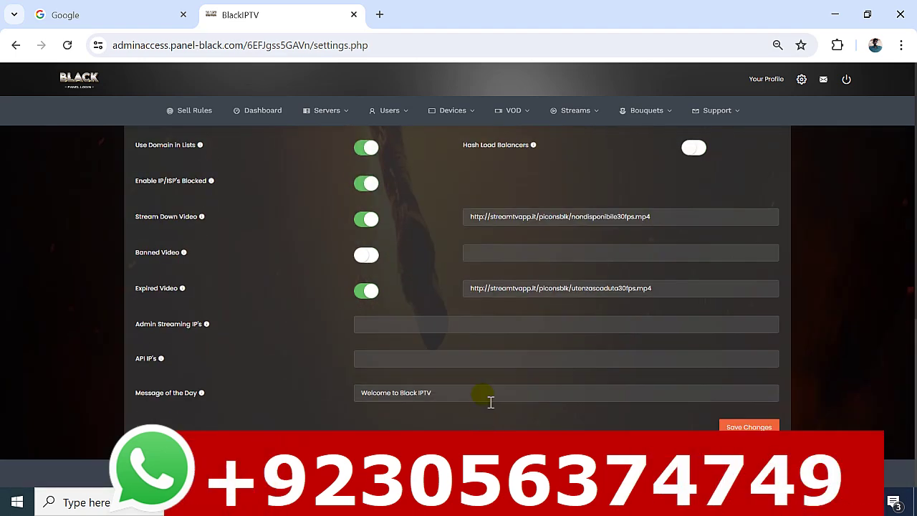
{"action": "scroll", "coordinate": [491, 402], "scroll_direction": "up", "scroll_amount": 8}
{"action": "mouse_move", "coordinate": [575, 112]}
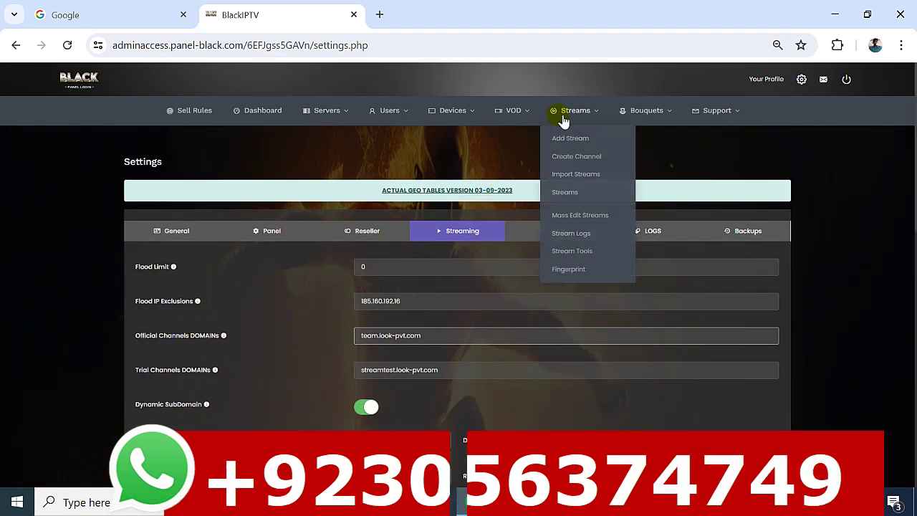
{"action": "left_click", "coordinate": [552, 233]}
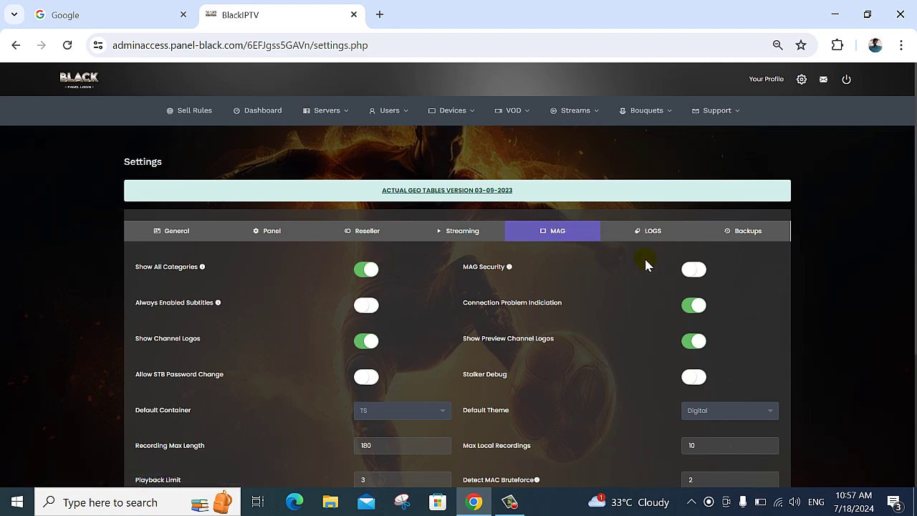
Step: Scan the MAG settings to Allowed STB Types, view Logs, and return to the Dashboard
{"action": "scroll", "coordinate": [538, 431], "scroll_direction": "down", "scroll_amount": 2}
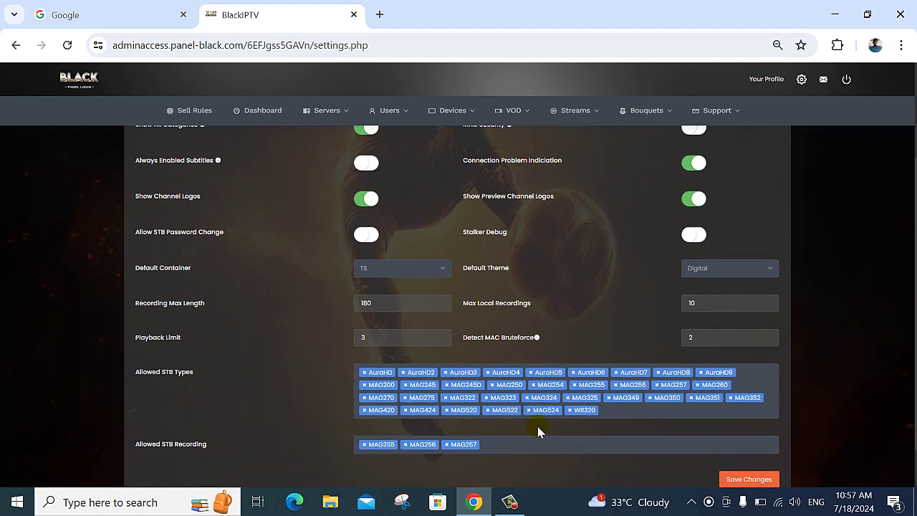
{"action": "scroll", "coordinate": [539, 430], "scroll_direction": "up", "scroll_amount": 2}
{"action": "scroll", "coordinate": [538, 430], "scroll_direction": "up", "scroll_amount": 1}
{"action": "left_click", "coordinate": [659, 235]}
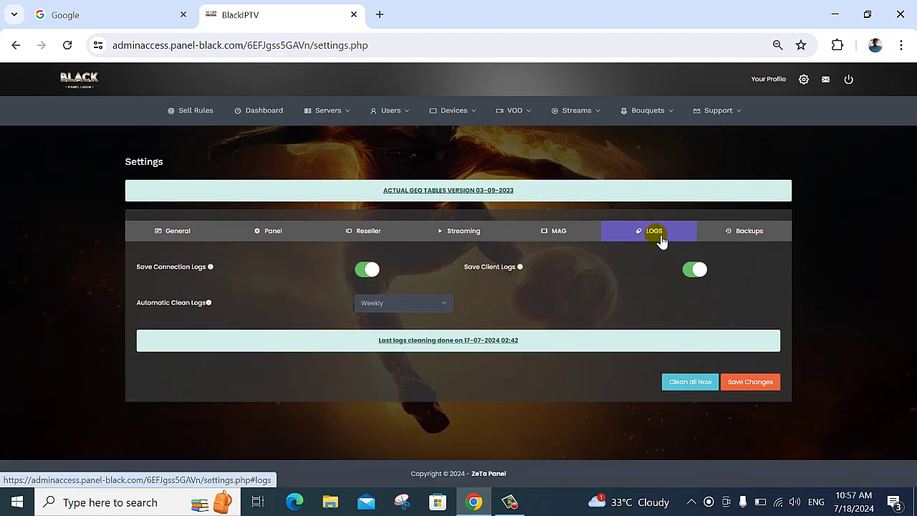
{"action": "left_click", "coordinate": [258, 111]}
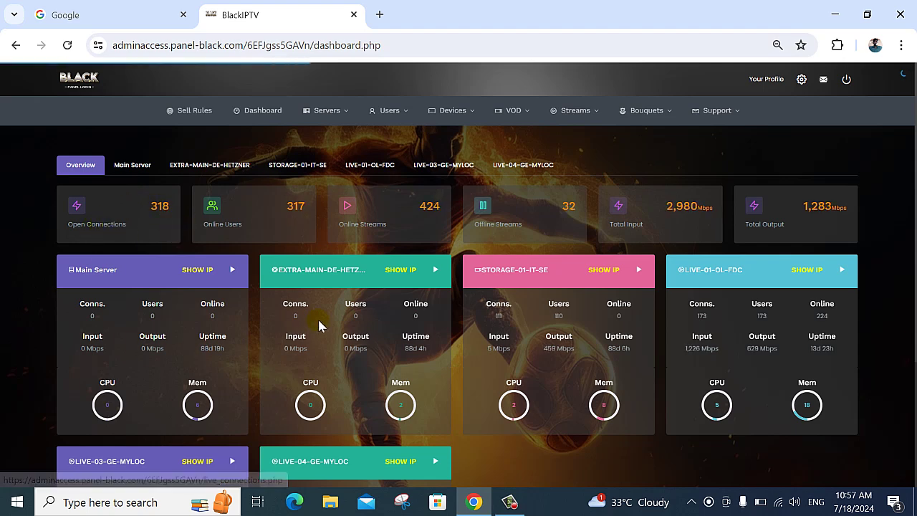
{"action": "scroll", "coordinate": [221, 337], "scroll_direction": "down", "scroll_amount": 3}
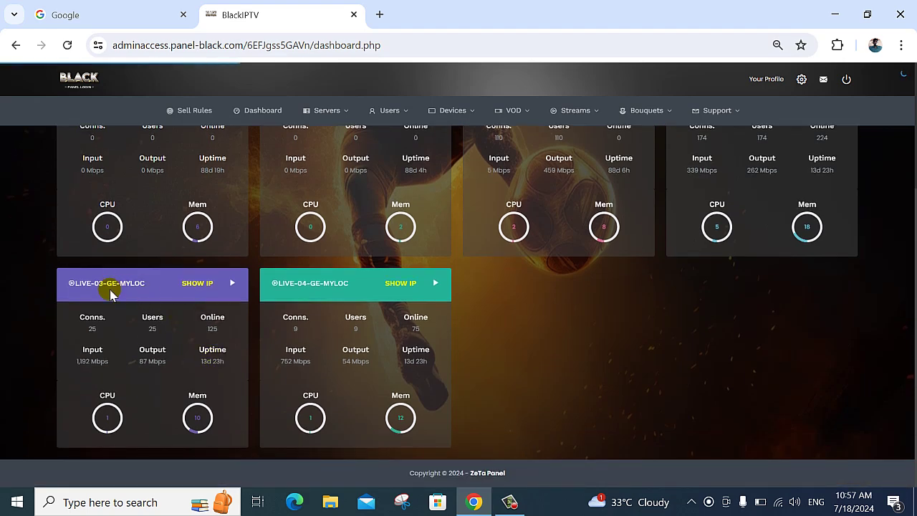
{"action": "scroll", "coordinate": [195, 338], "scroll_direction": "up", "scroll_amount": 3}
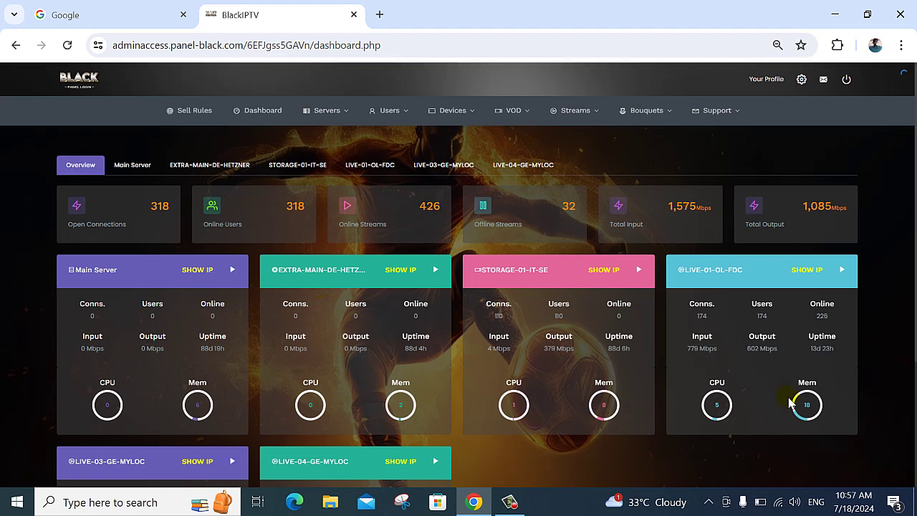
{"action": "scroll", "coordinate": [710, 379], "scroll_direction": "down", "scroll_amount": 3}
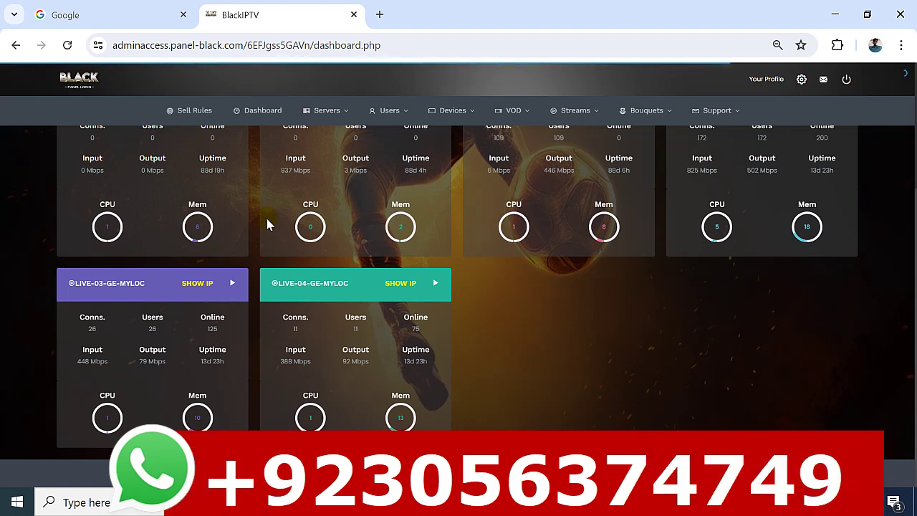
{"action": "scroll", "coordinate": [506, 372], "scroll_direction": "up", "scroll_amount": 1}
{"action": "scroll", "coordinate": [506, 373], "scroll_direction": "up", "scroll_amount": 3}
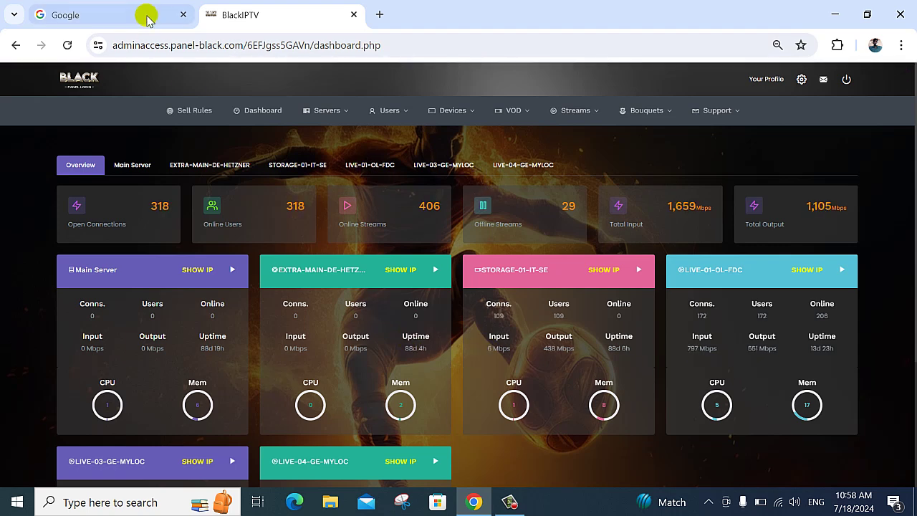
{"action": "mouse_move", "coordinate": [621, 133]}
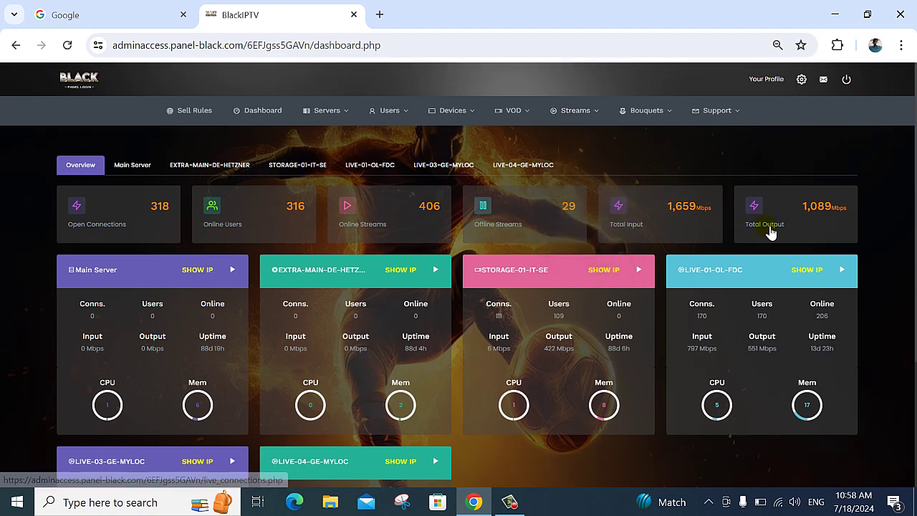